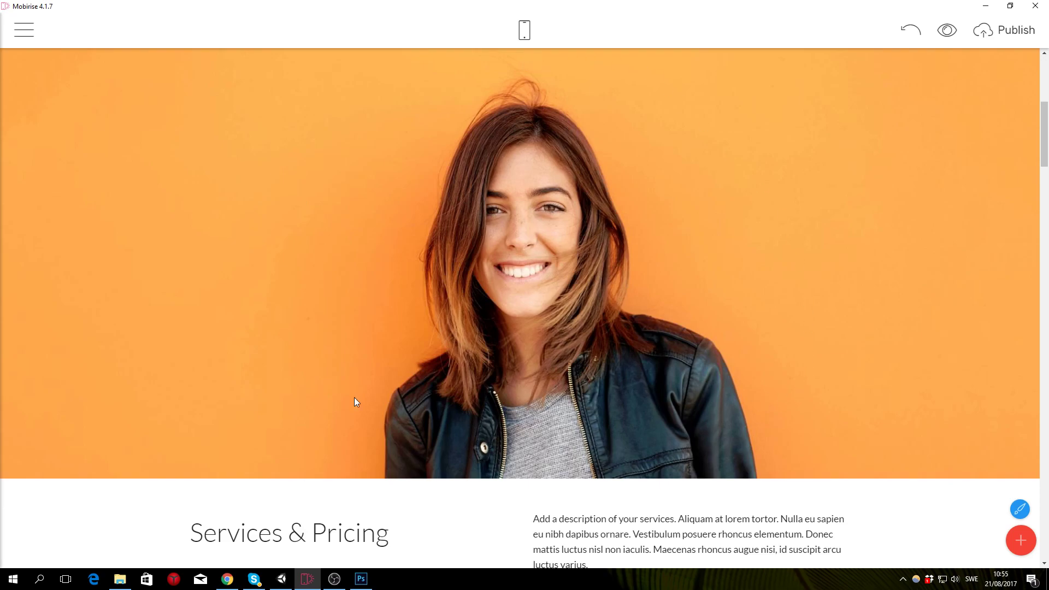
Create a new Mobirise site named 'tutorial' with the Mobirise 4 theme.
left_click(21, 30)
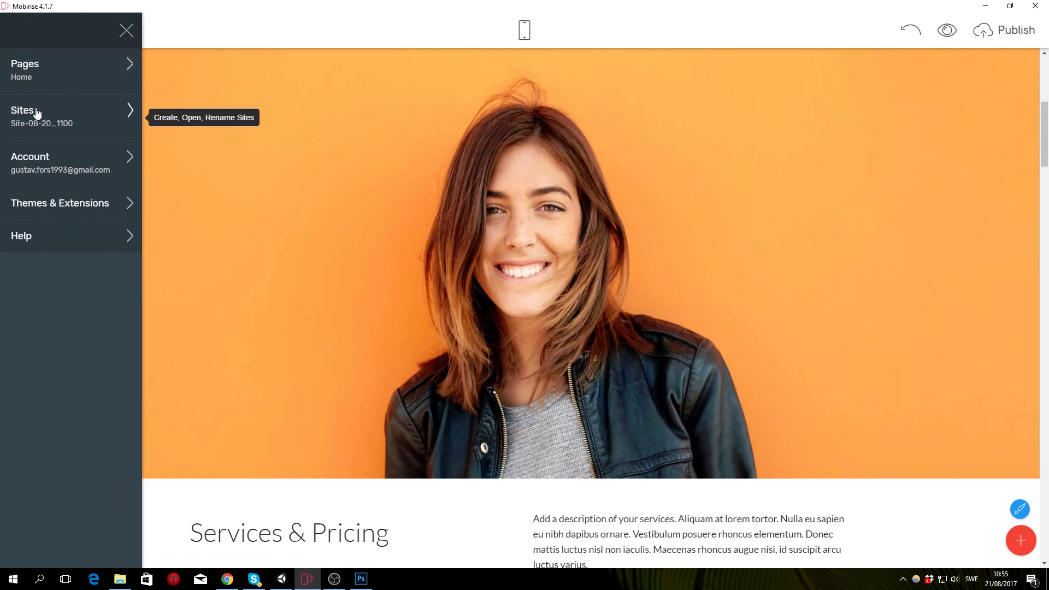
left_click(35, 112)
left_click(219, 101)
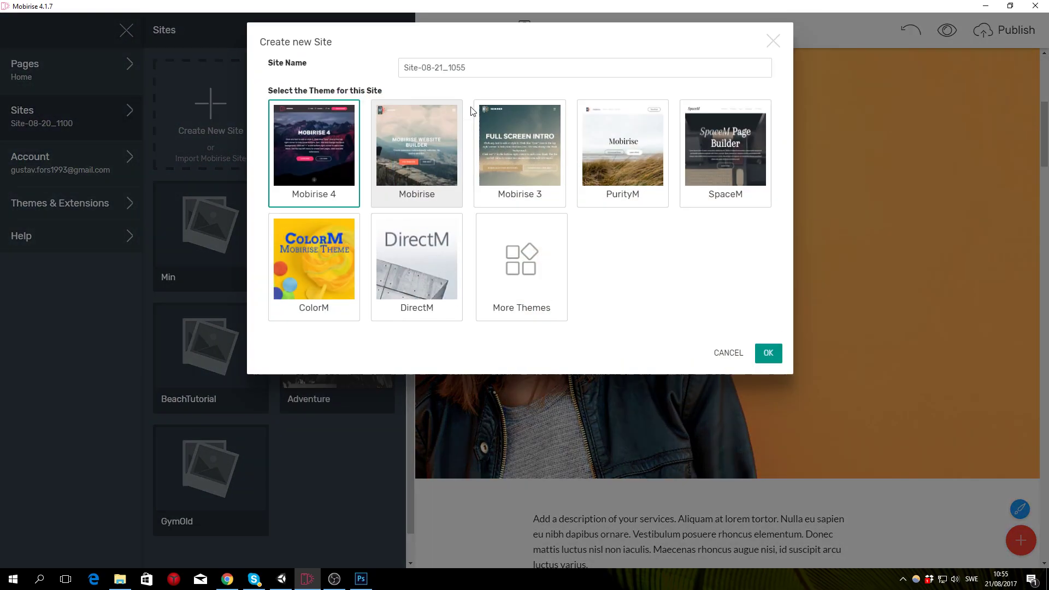
type("tutorial")
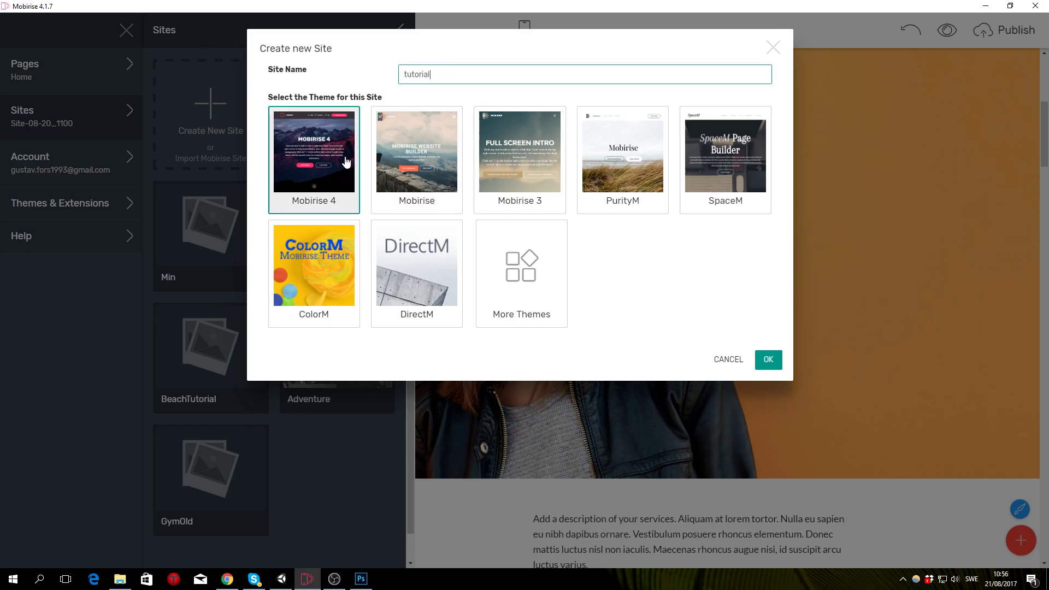
left_click(337, 209)
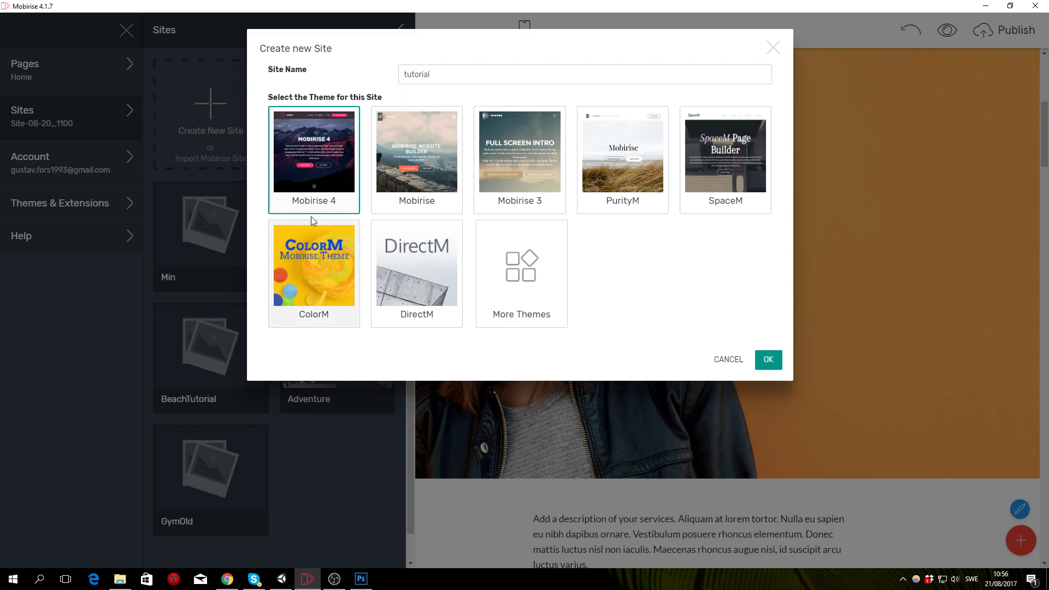
left_click(767, 359)
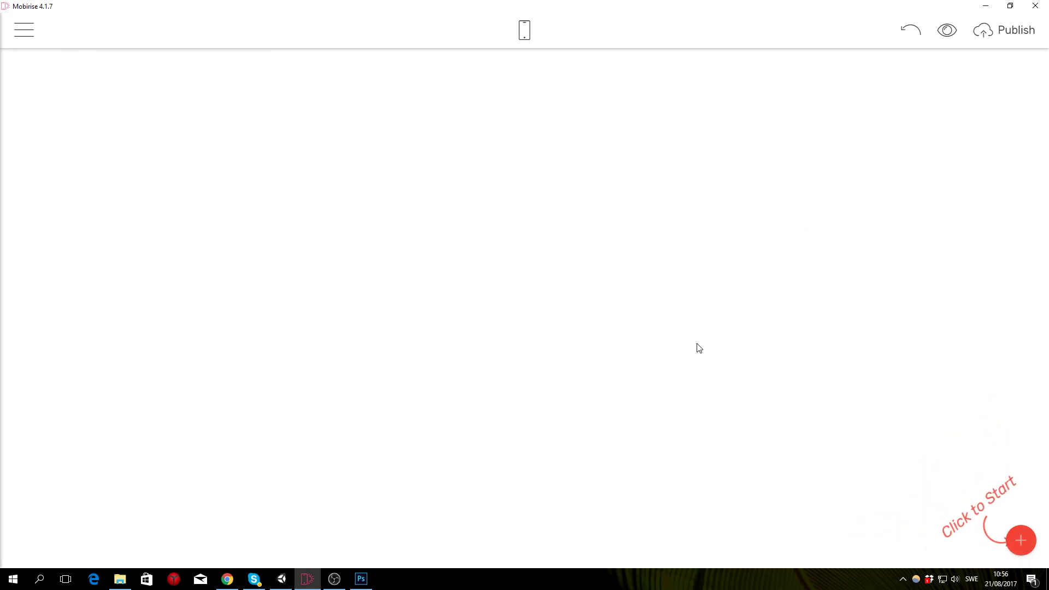
Switch to the Squarespace demo in Chrome and select its small name title and intro paragraph to study them.
left_click(231, 583)
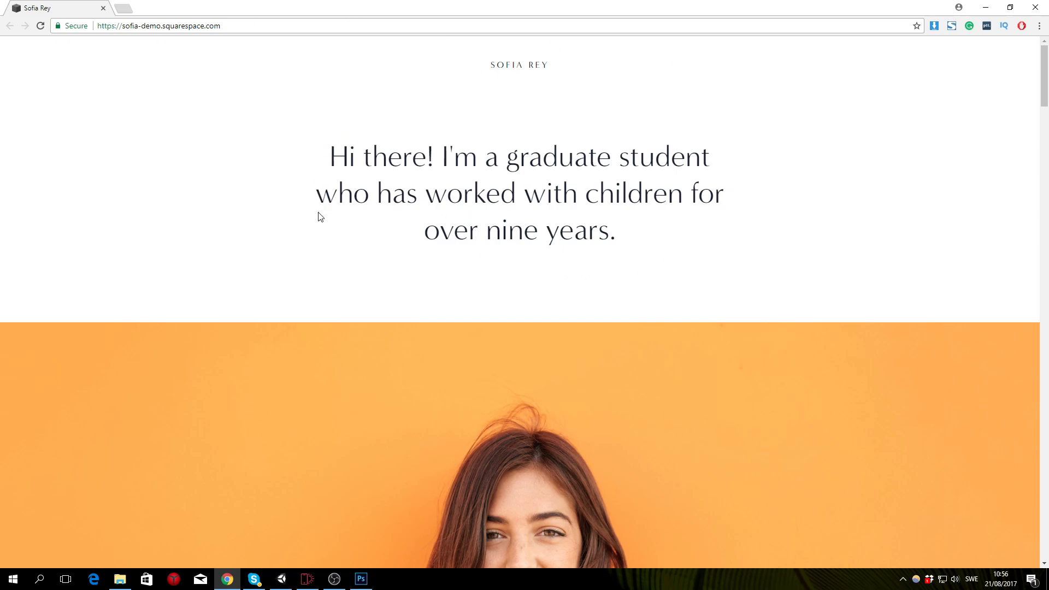
left_click_drag(468, 64, 552, 58)
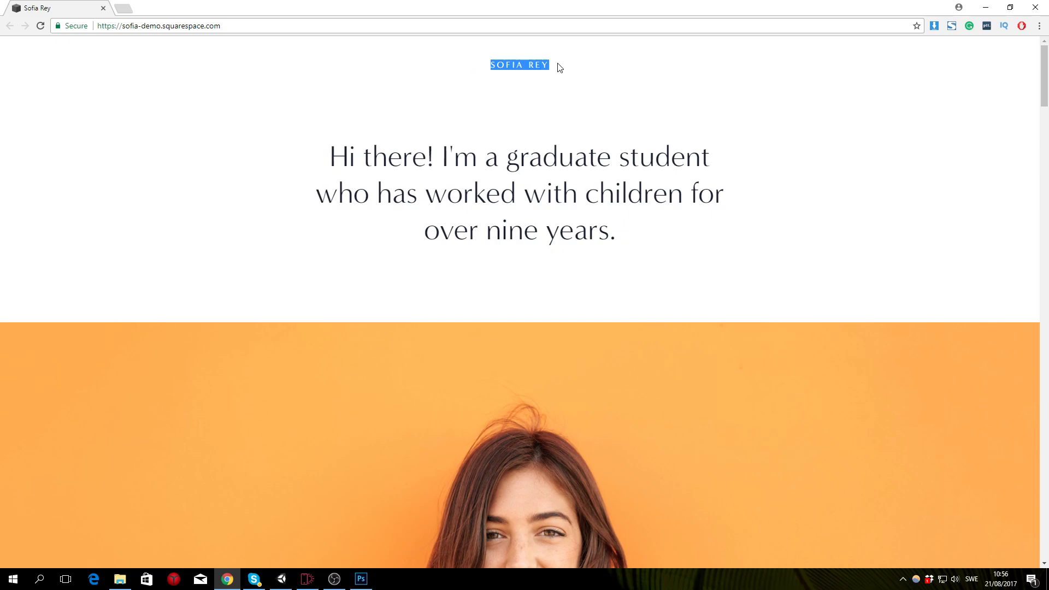
left_click(559, 67)
left_click_drag(298, 156, 710, 230)
left_click(672, 244)
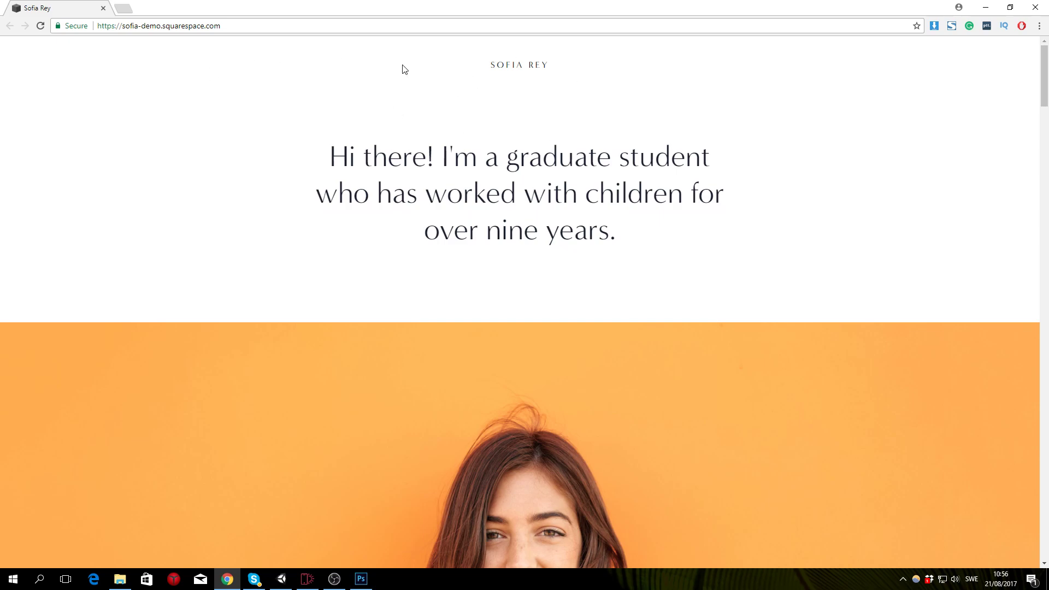
left_click_drag(472, 62, 556, 67)
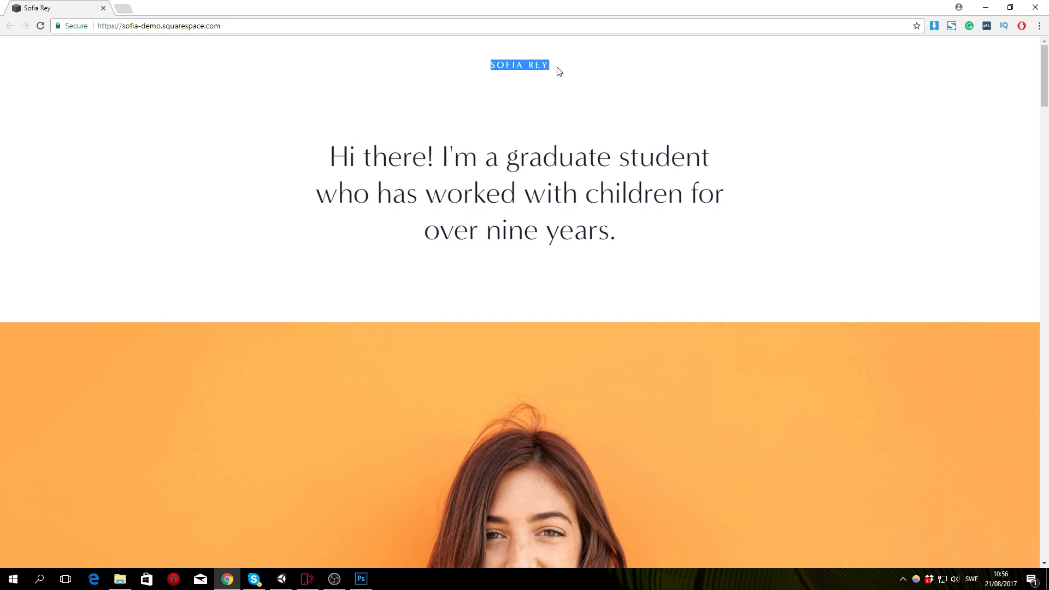
left_click(575, 73)
left_click_drag(327, 148, 726, 241)
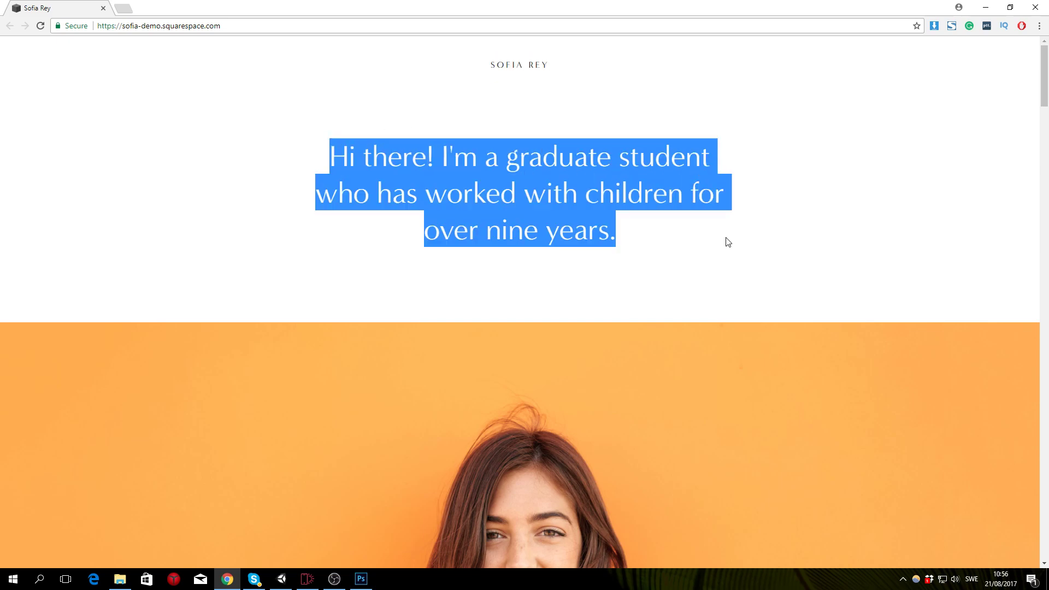
left_click(646, 155)
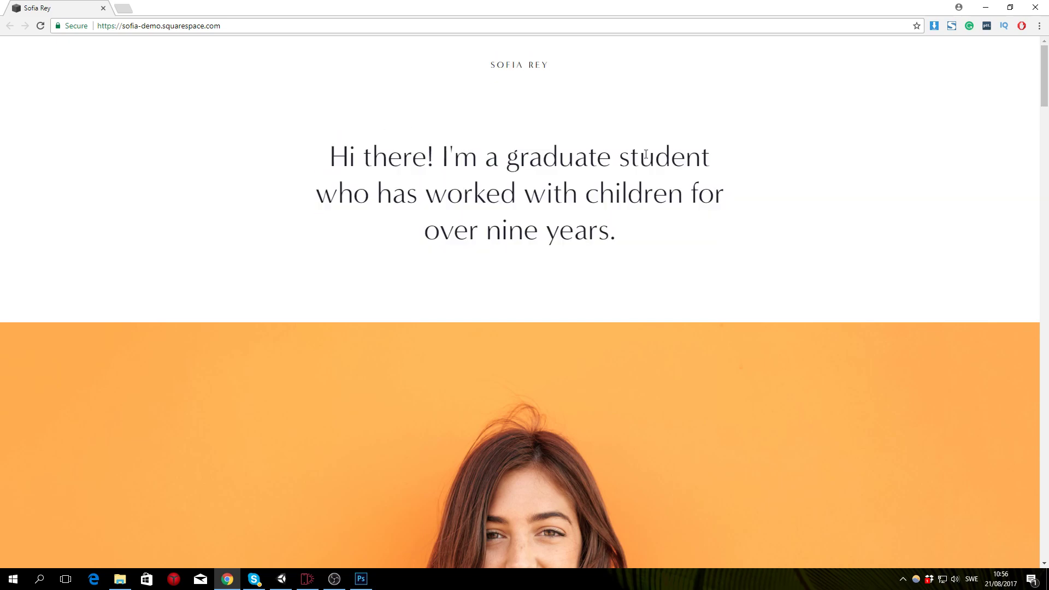
Return to Mobirise, open the block library and scroll down to the Article blocks.
left_click(307, 579)
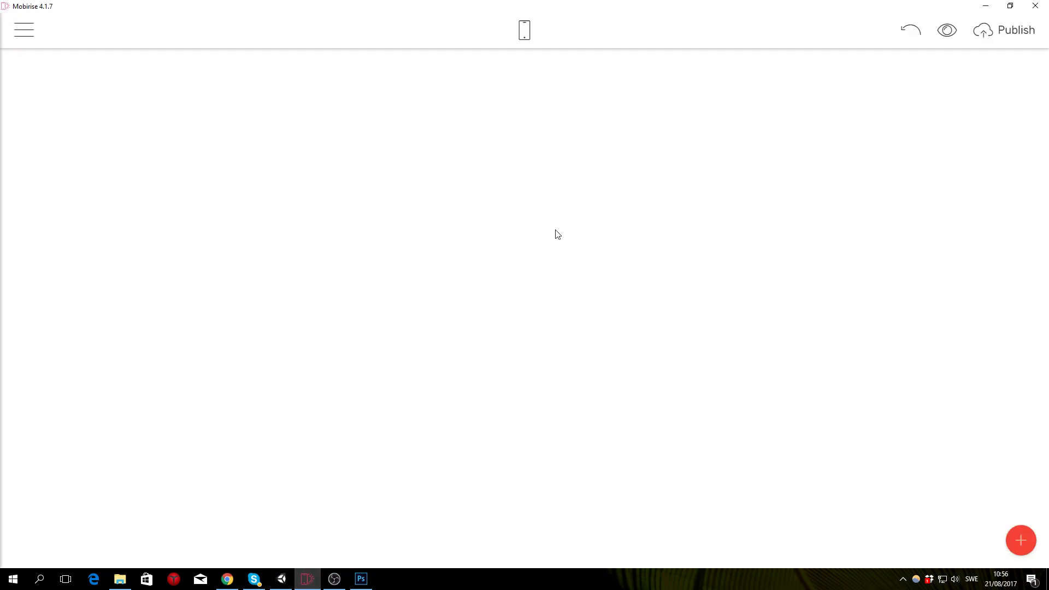
left_click(1028, 541)
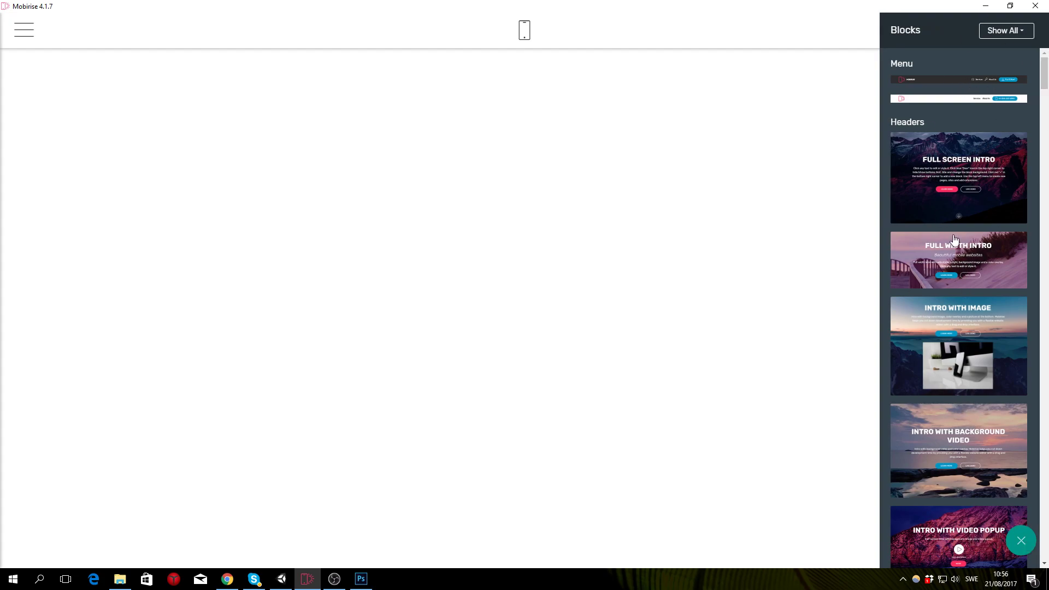
scroll(927, 271, "down", 5)
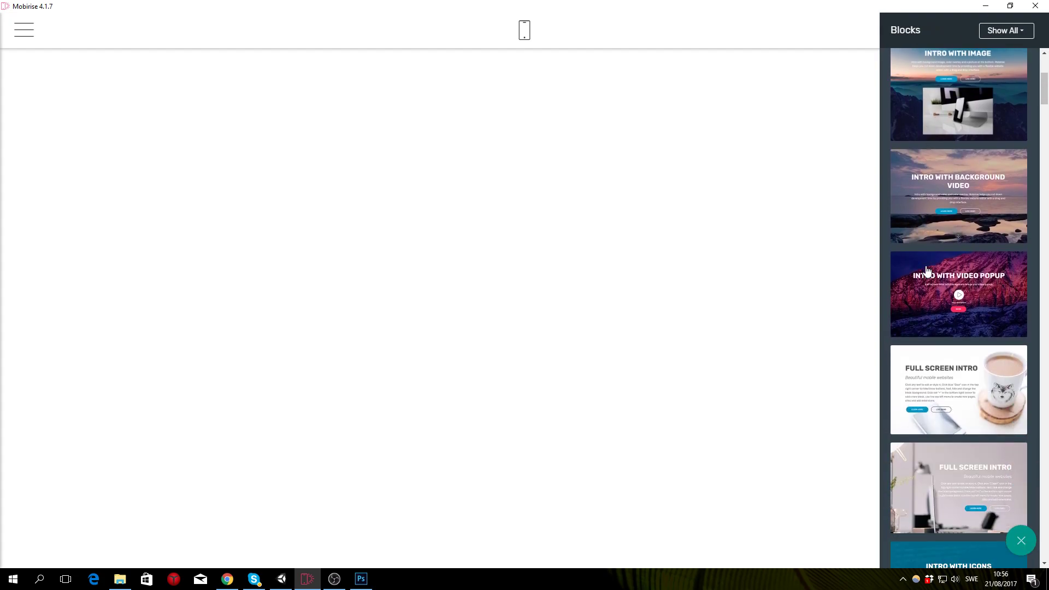
scroll(934, 240, "down", 20)
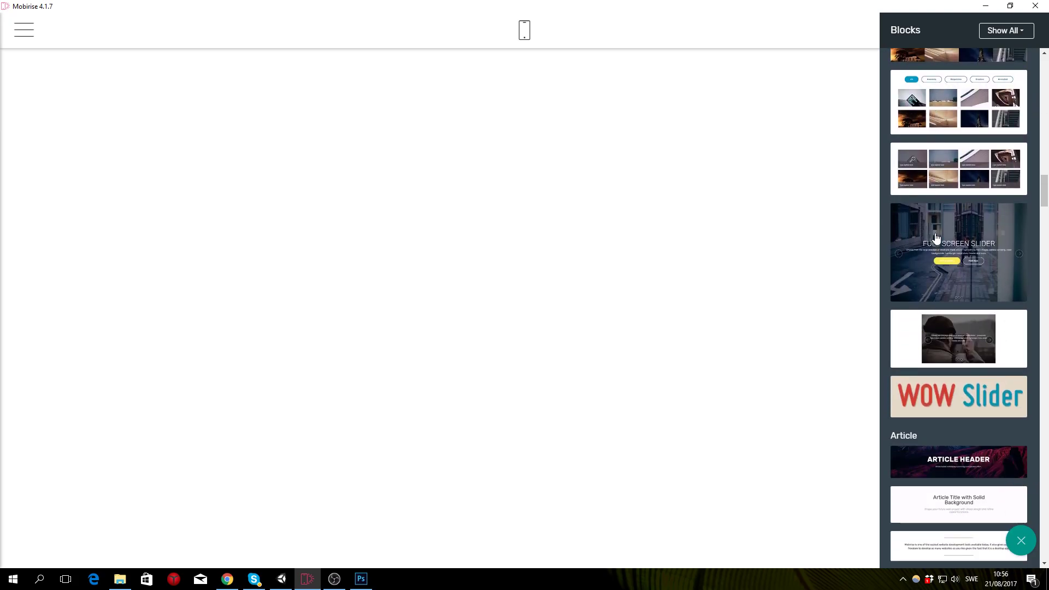
scroll(935, 238, "down", 5)
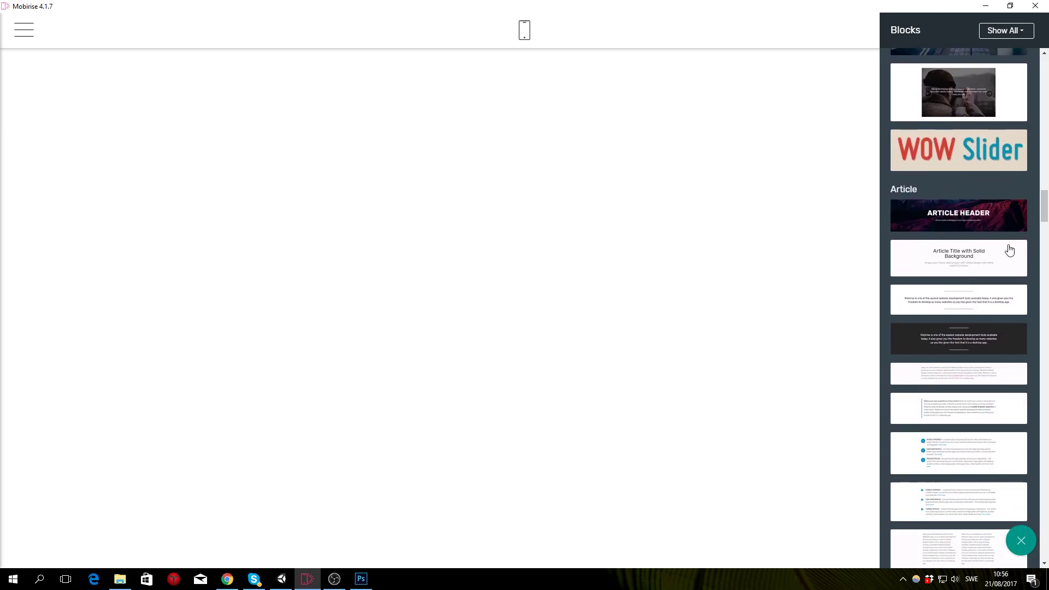
Add the 'Article Title with Solid Background' block and compare it with the Chrome demo.
left_click(968, 257)
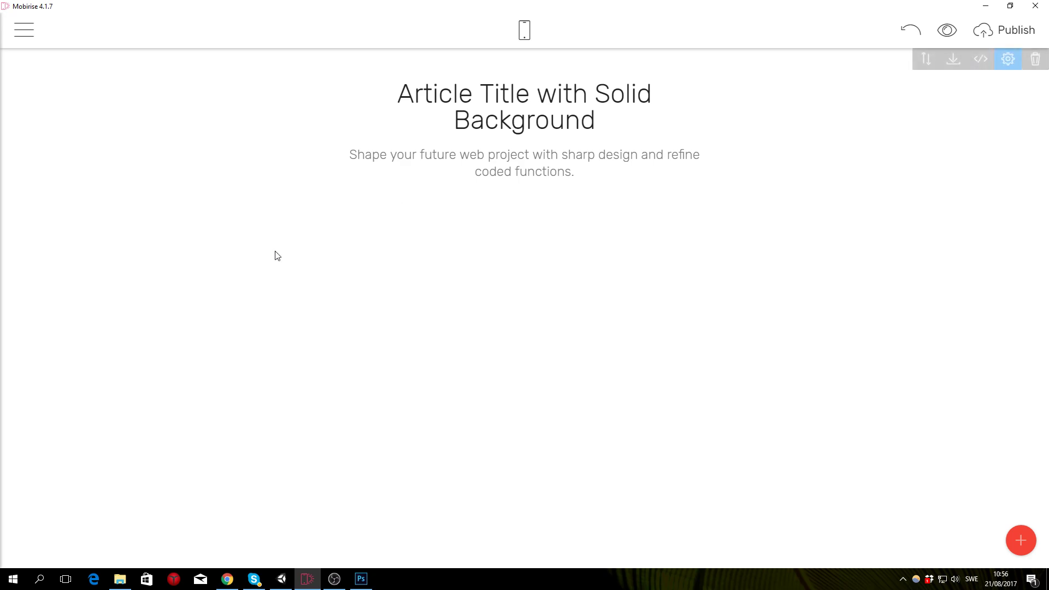
mouse_move(227, 579)
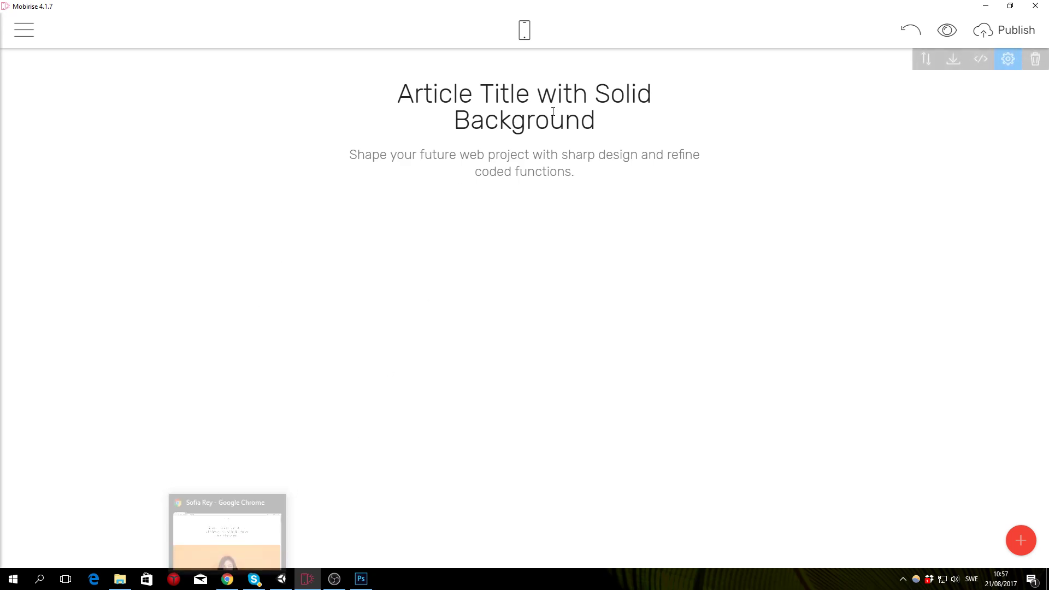
left_click(226, 579)
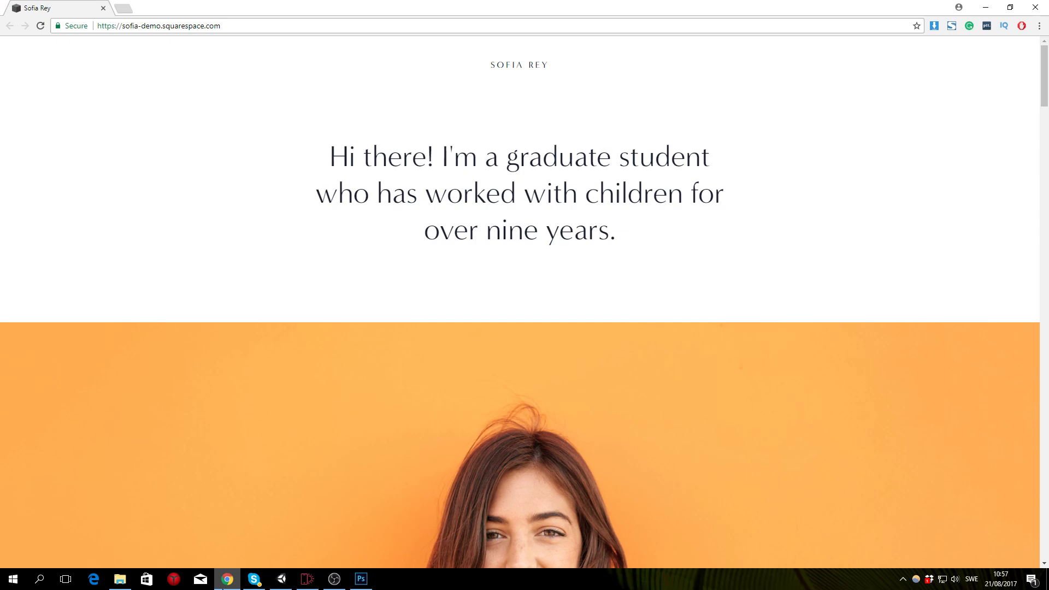
key("alt+Tab")
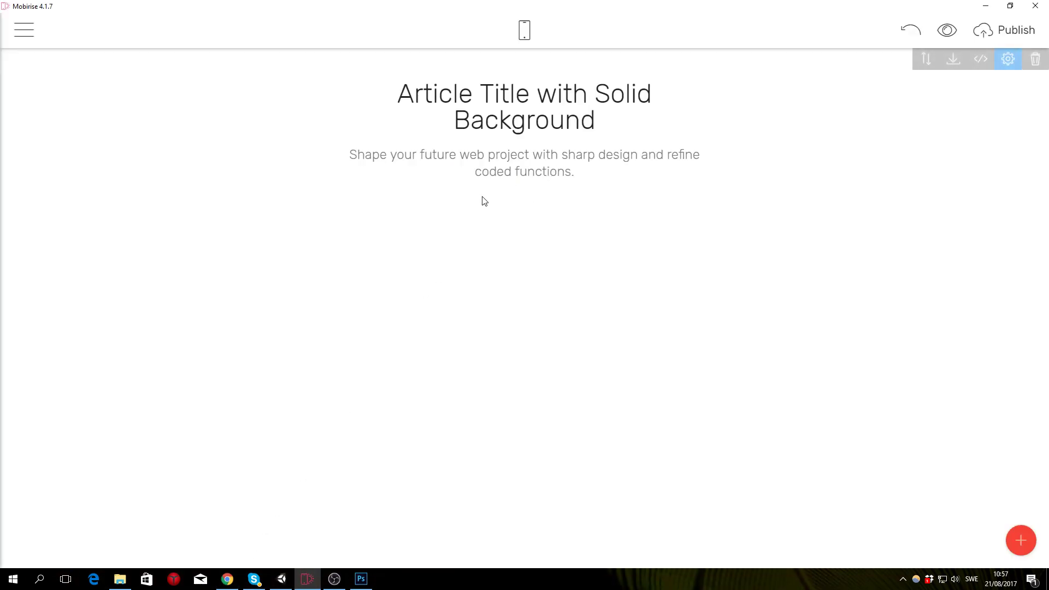
mouse_move(224, 579)
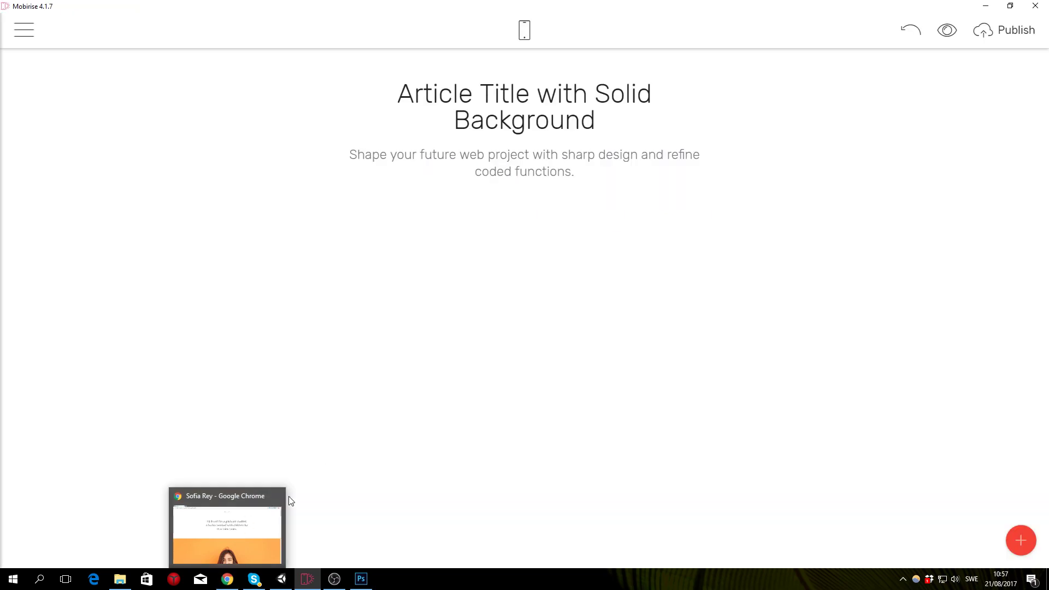
mouse_move(321, 585)
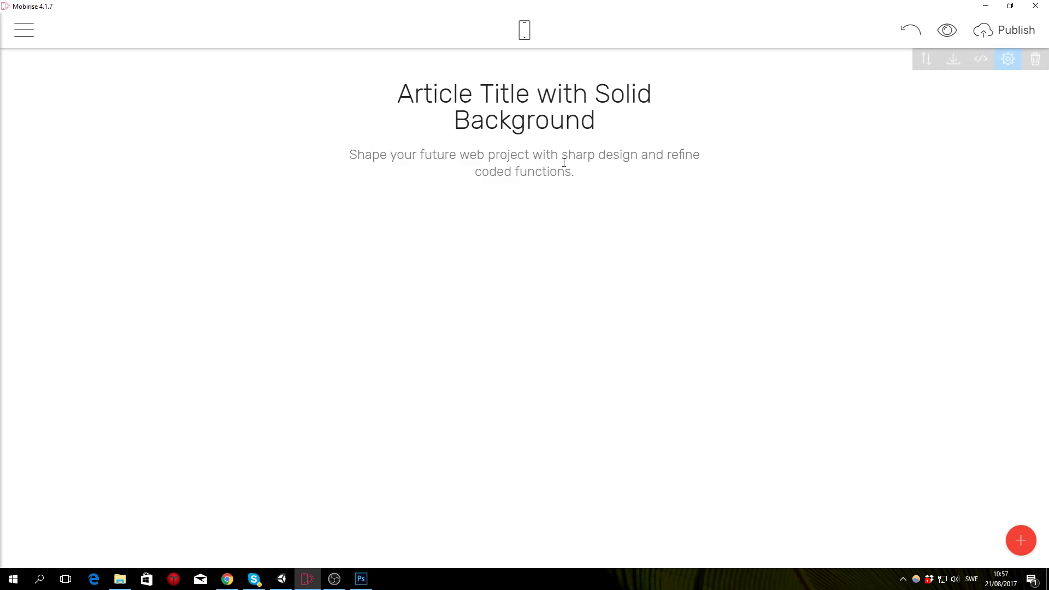
Copy the demo's SOFIA REY name and paste it over the article title.
left_click(227, 569)
left_click_drag(568, 64, 488, 65)
key("ctrl+c")
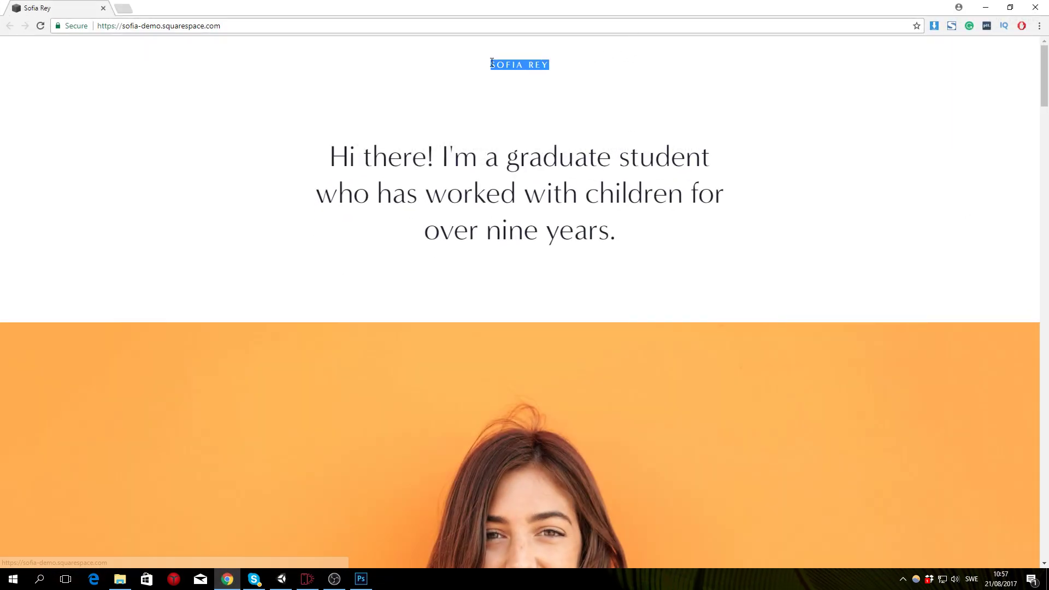
left_click(311, 586)
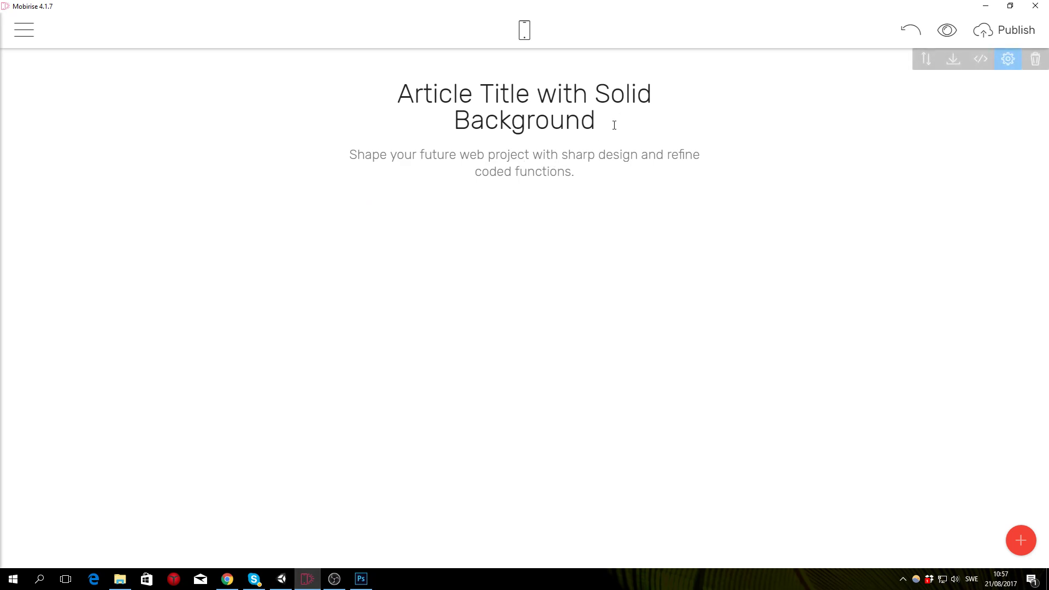
left_click_drag(614, 122, 402, 87)
key("ctrl+v")
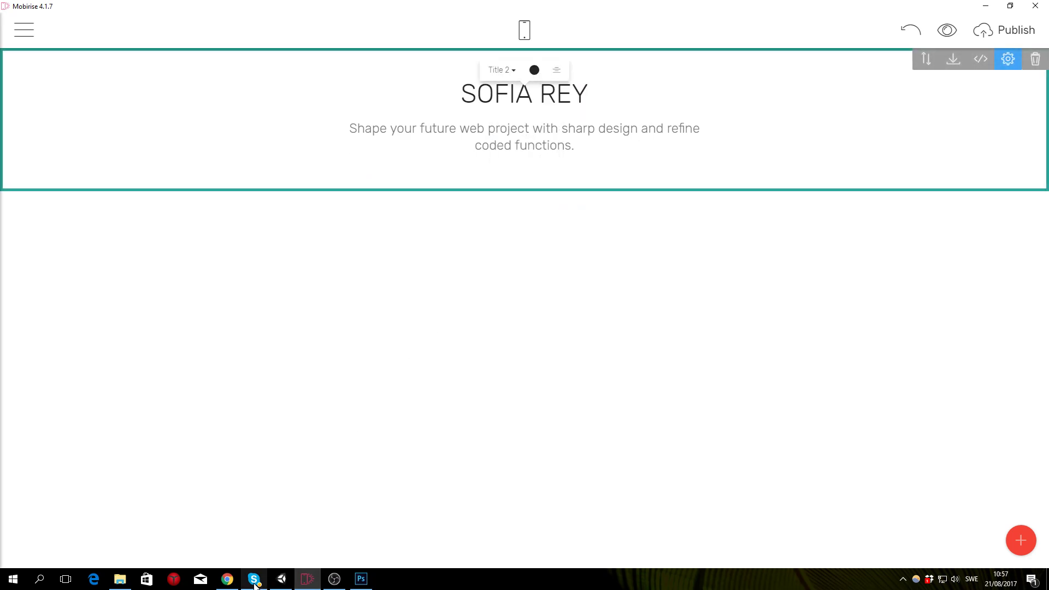
Copy the demo's Hi there! introduction paragraph and paste it over the block's subtitle.
left_click(227, 579)
left_click_drag(634, 249, 320, 158)
key("ctrl+c")
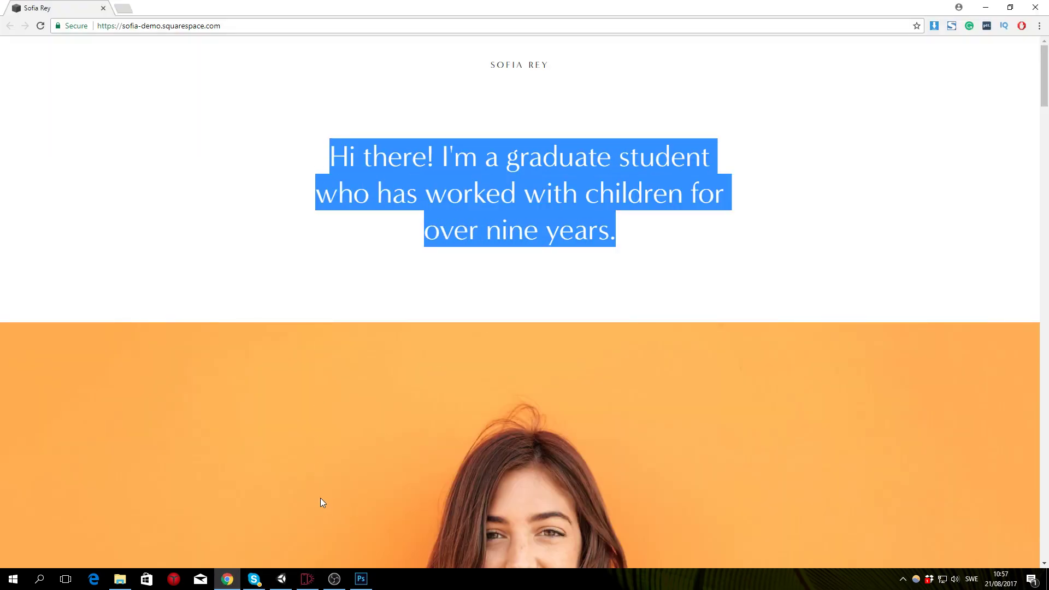
key("alt+Tab")
left_click_drag(587, 143, 347, 128)
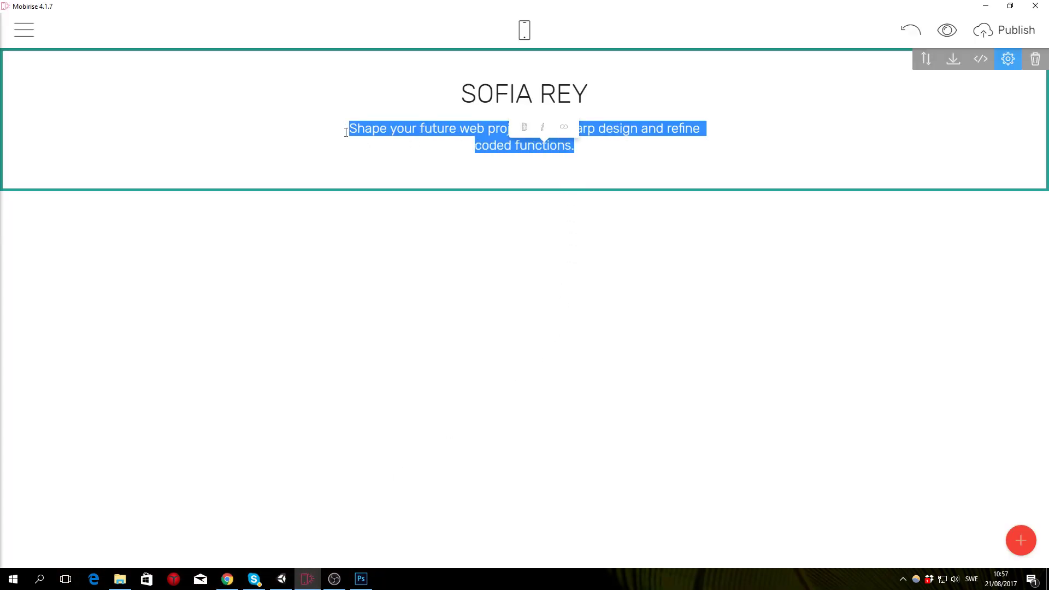
key("ctrl+v")
left_click(615, 178)
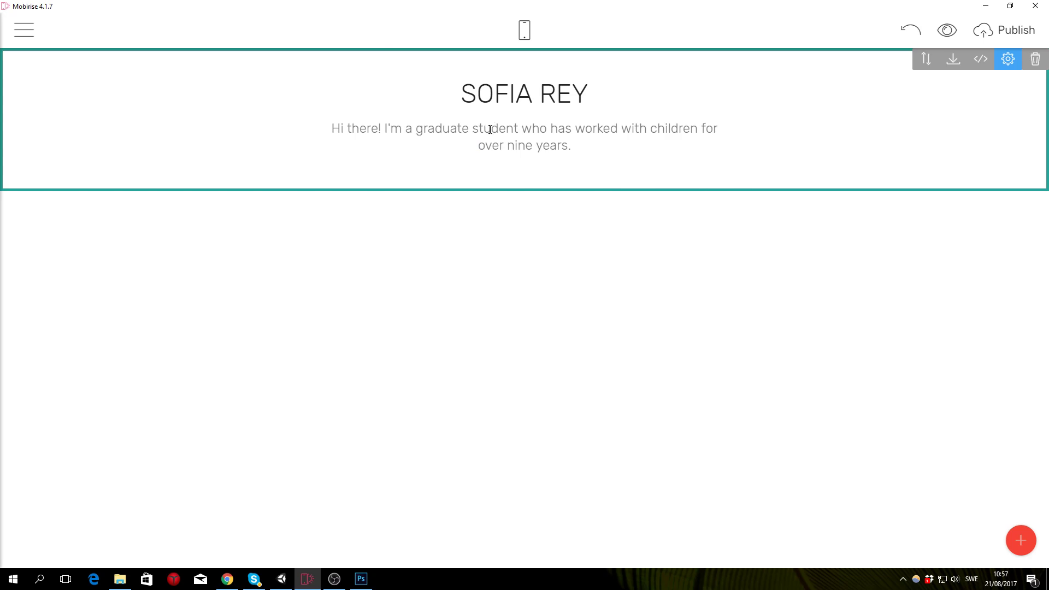
Give the intro paragraph a dark text colour.
left_click(506, 133)
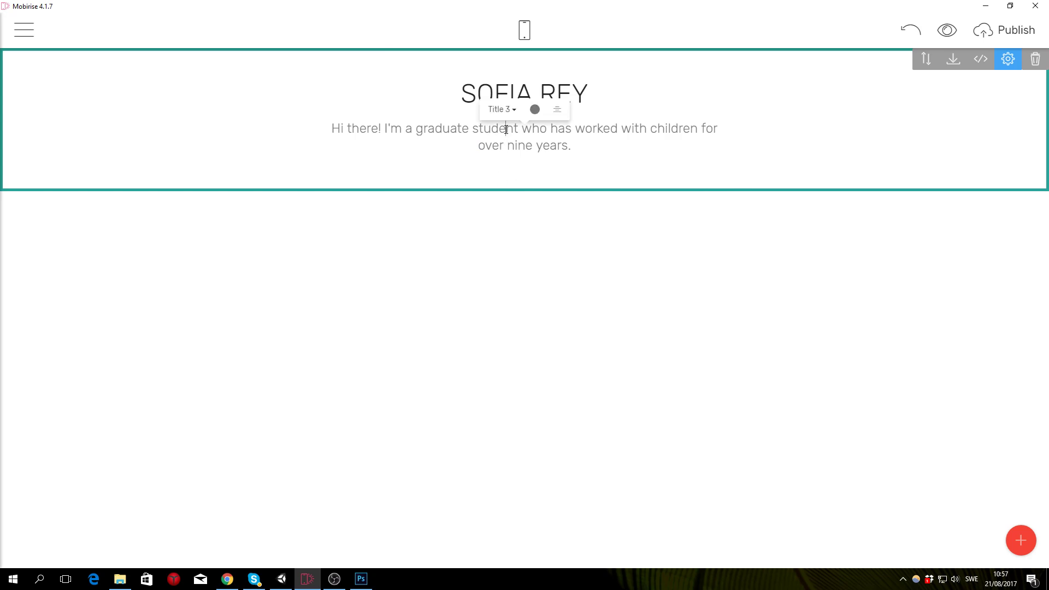
left_click(535, 111)
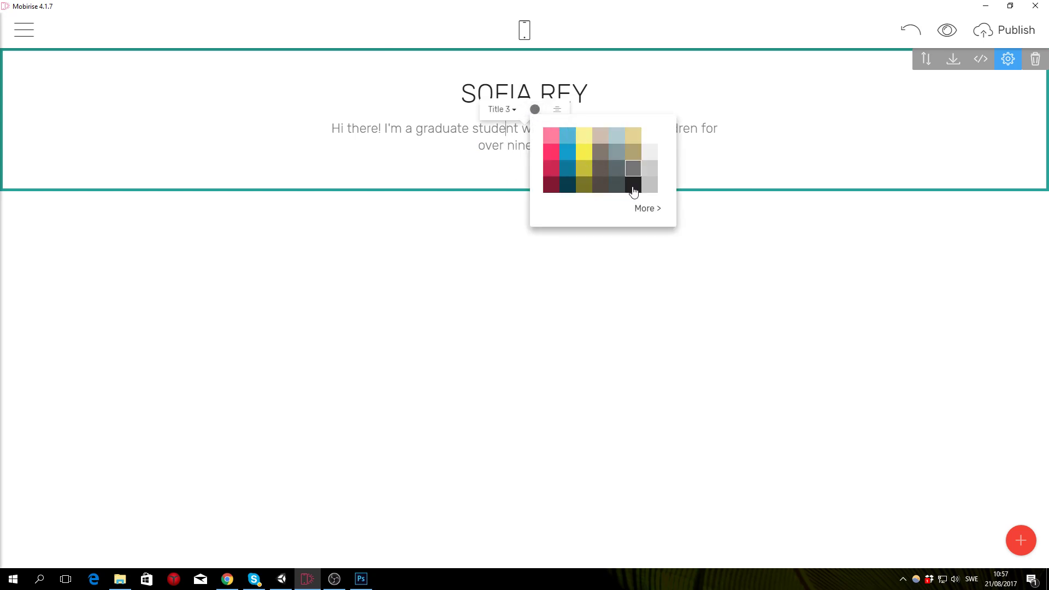
left_click(628, 189)
left_click(468, 163)
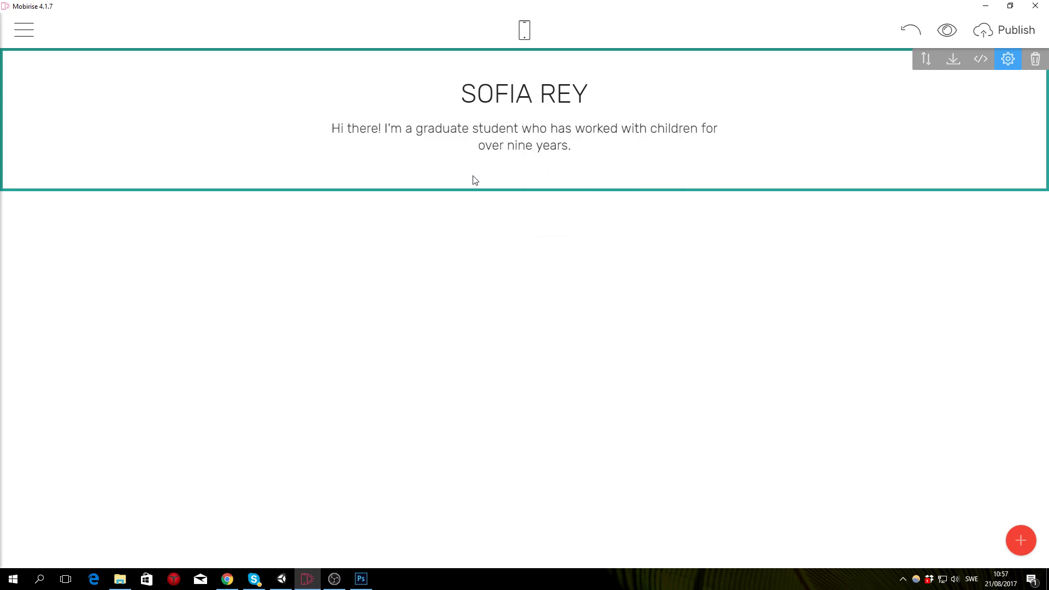
Set the SOFIA REY title to the Title 1 style.
left_click(513, 93)
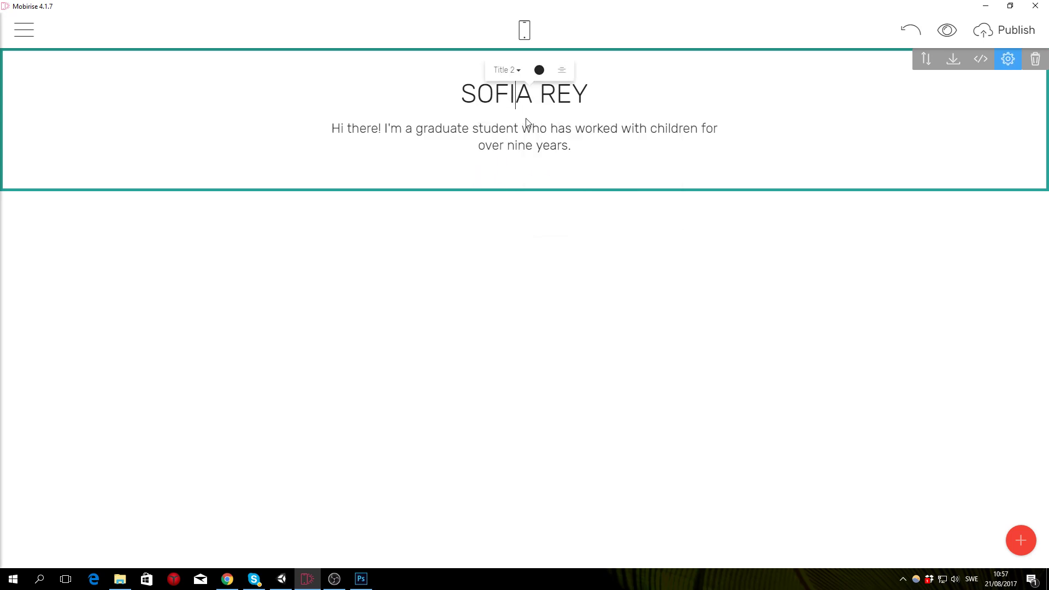
left_click(507, 76)
left_click(634, 98)
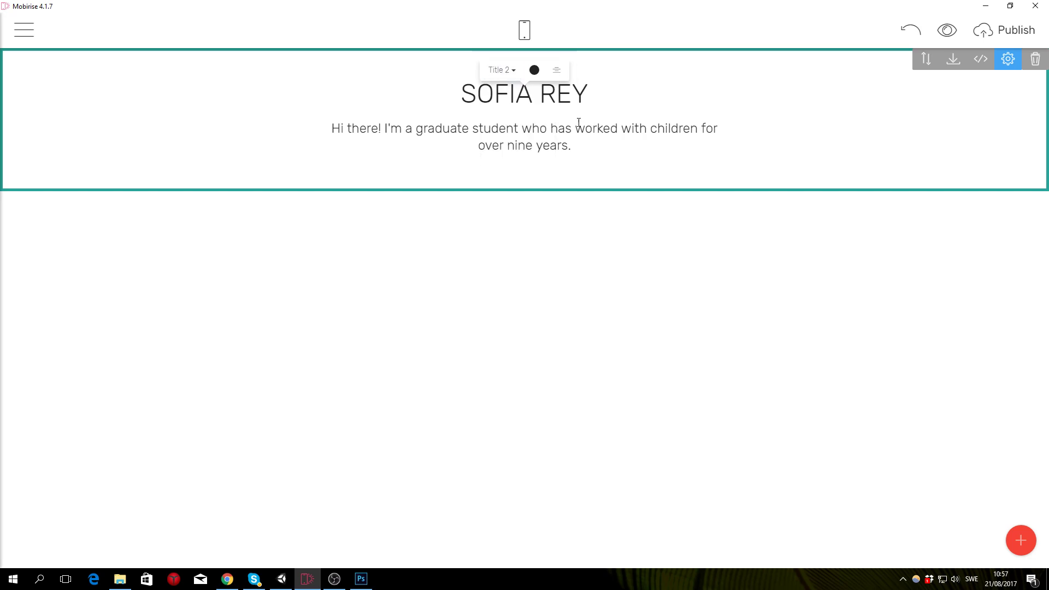
left_click(513, 73)
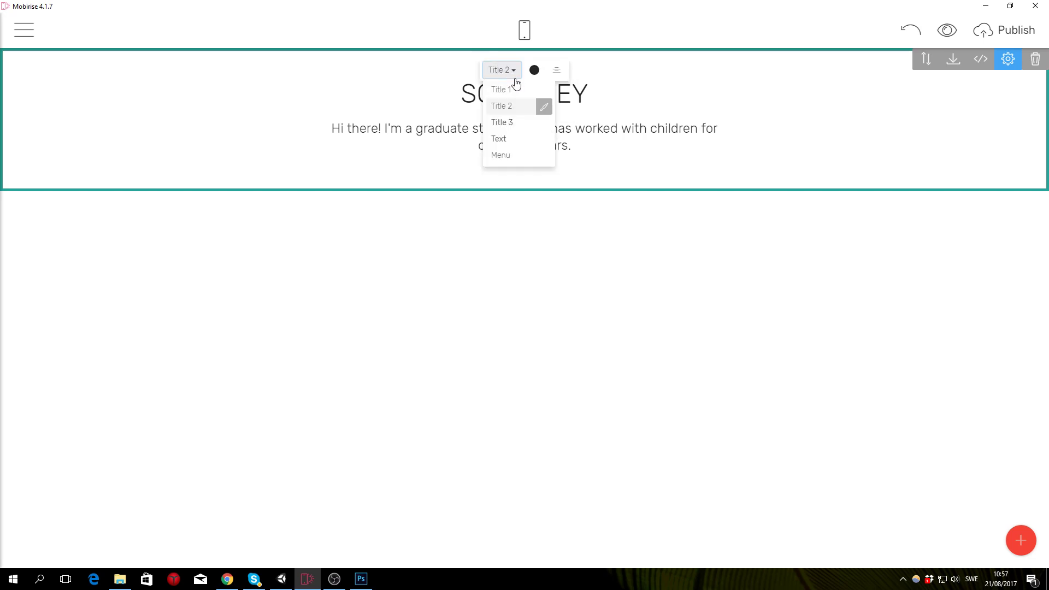
left_click(501, 89)
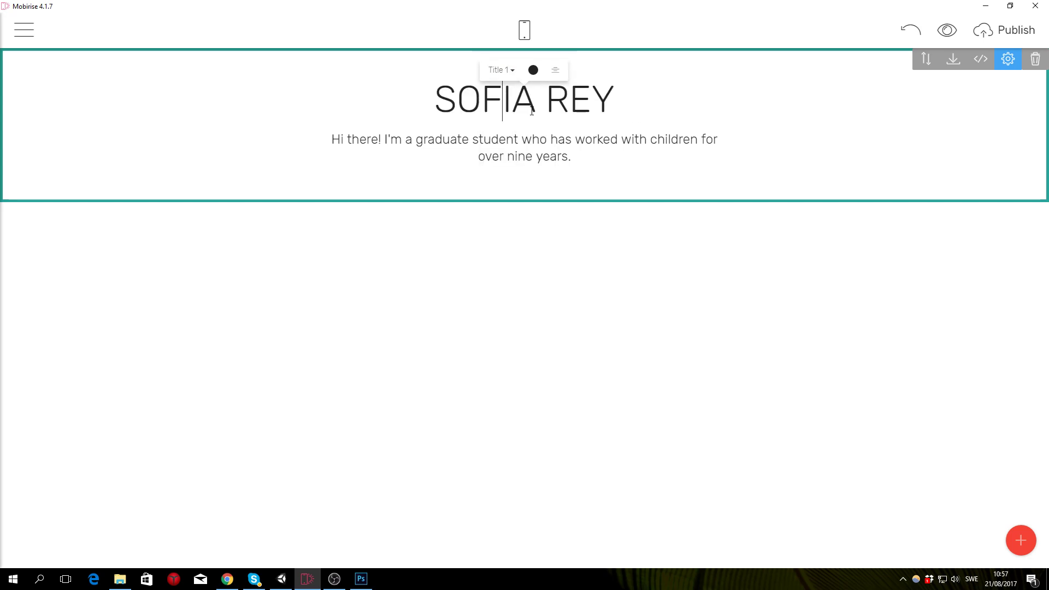
Set the intro paragraph to the Title 2 style.
left_click(494, 141)
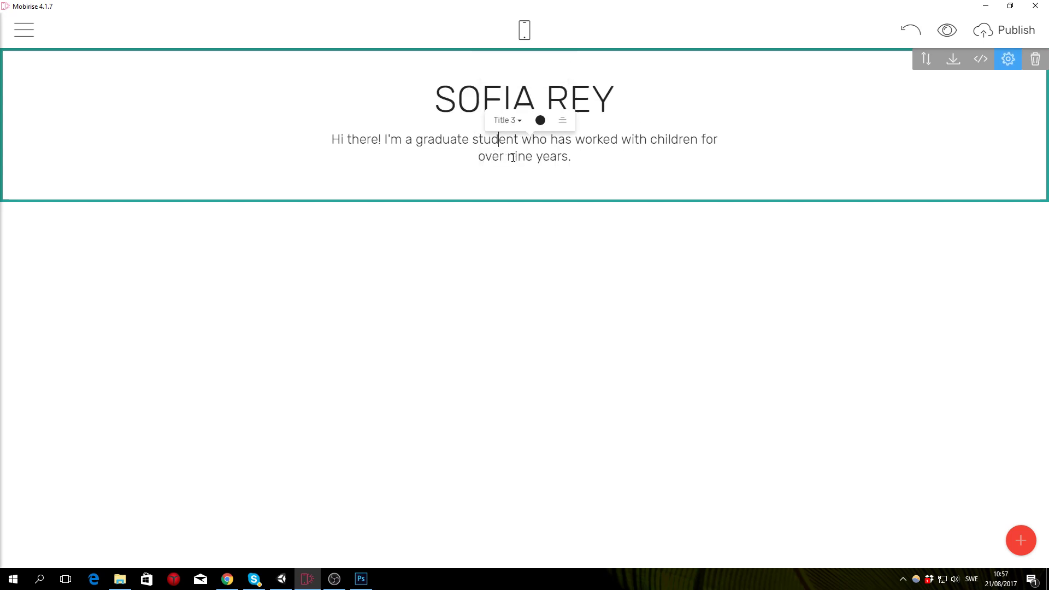
left_click(507, 120)
left_click(519, 156)
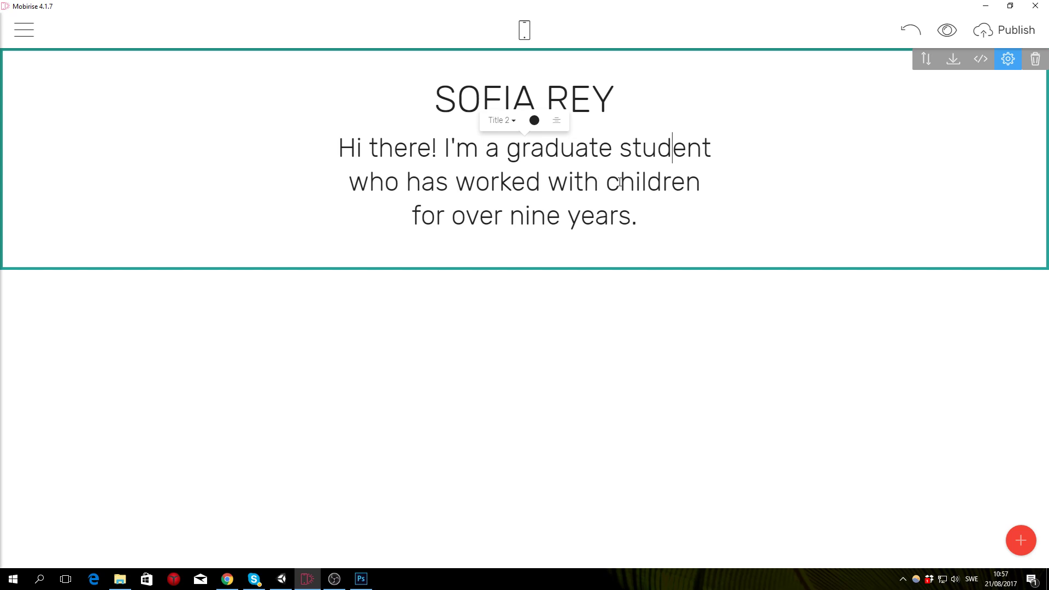
left_click(785, 219)
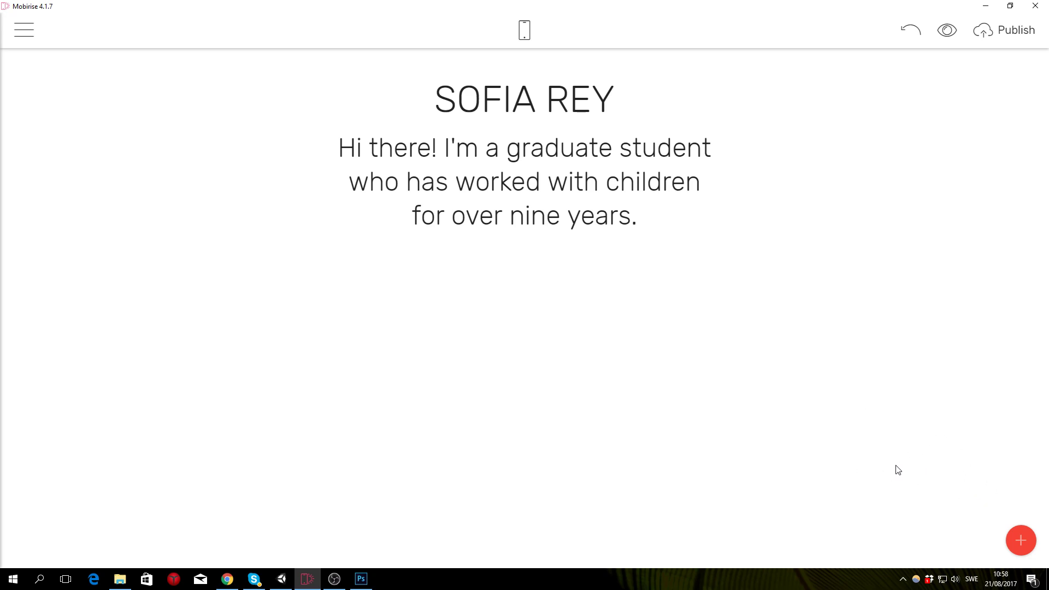
In the tutorial site's styles, add Lato and use it for both Title 1 and Title 2.
left_click(16, 34)
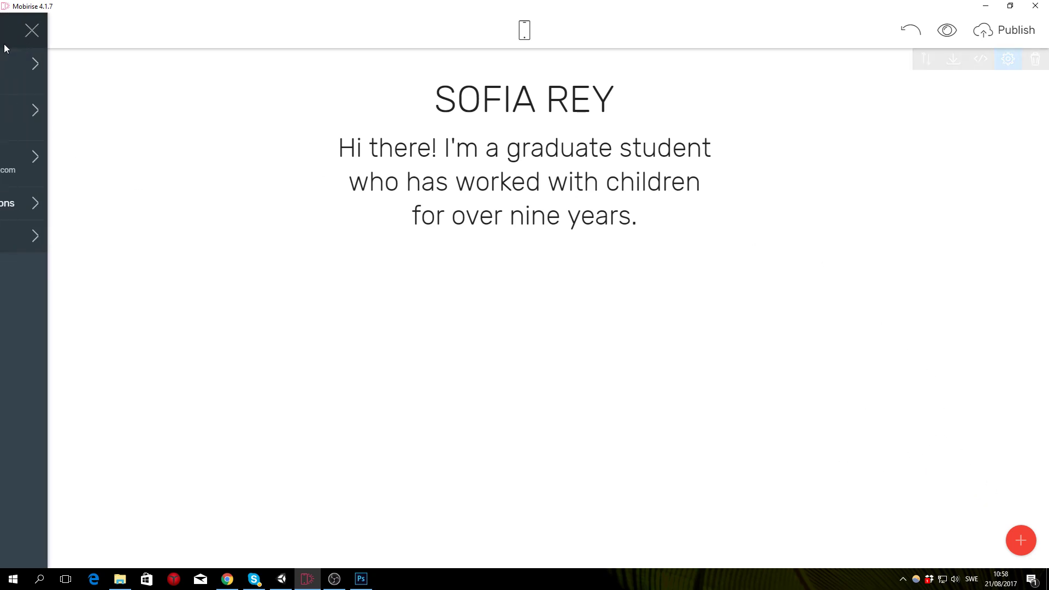
left_click(38, 114)
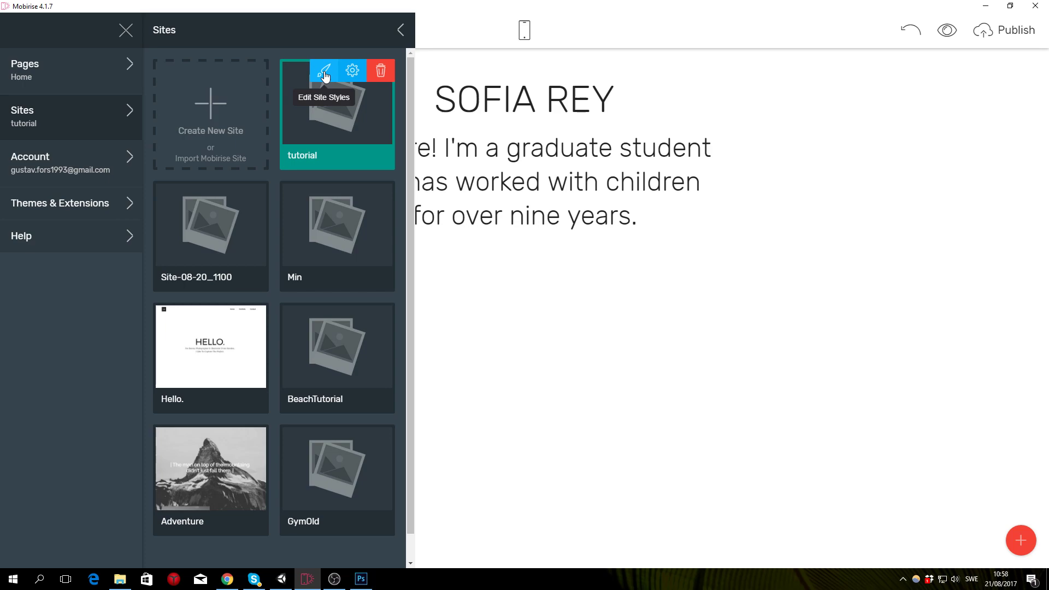
left_click(325, 75)
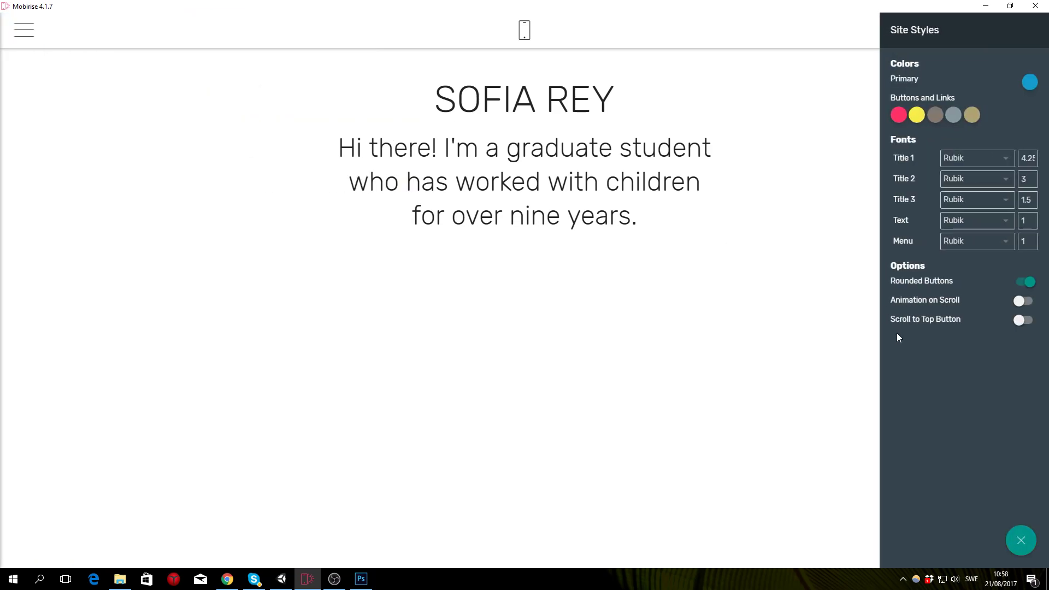
left_click(983, 158)
left_click(951, 203)
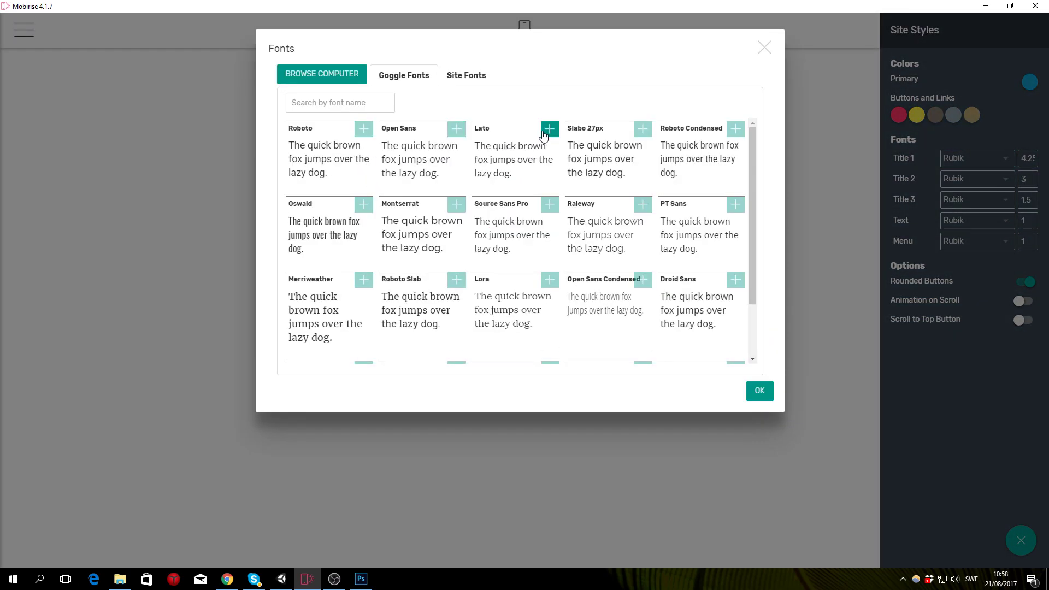
left_click(536, 147)
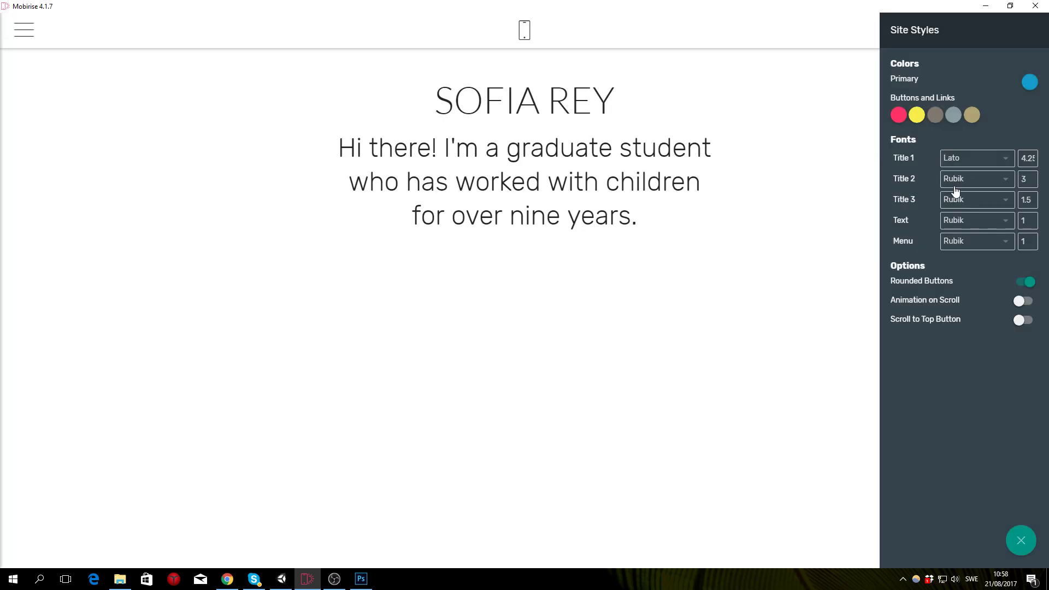
left_click(978, 179)
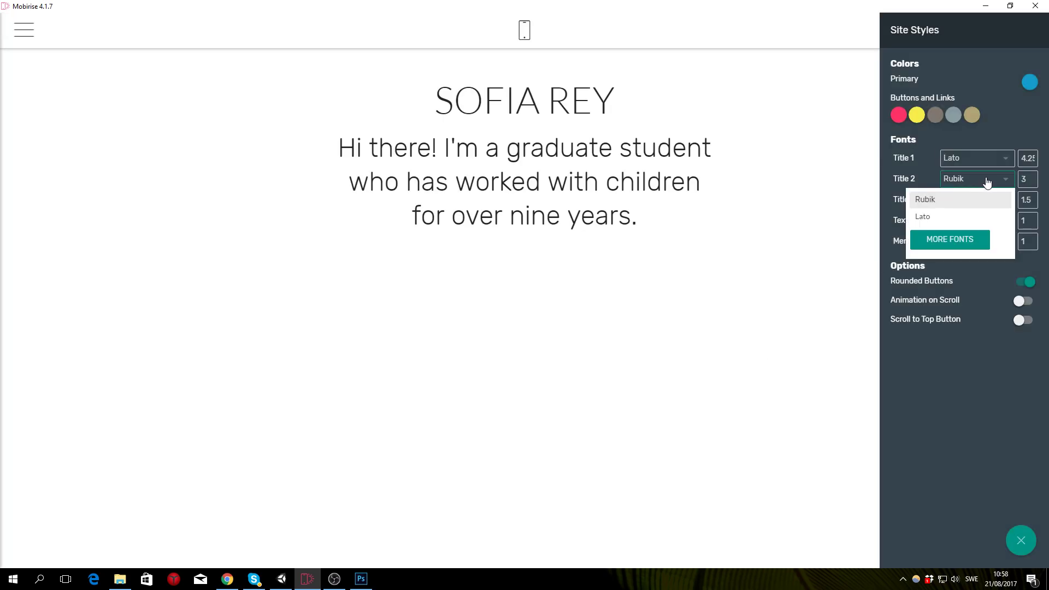
left_click(925, 218)
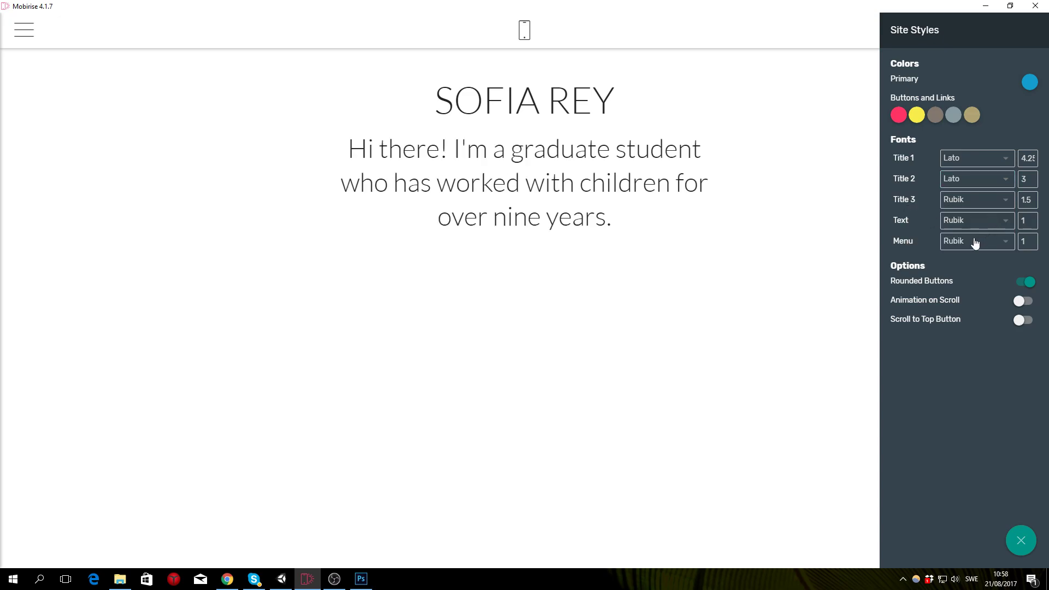
Shrink the Title 1 size to 1.2 and enlarge Title 2 to 3.2.
left_click(1026, 159)
mouse_move(1011, 130)
left_mouse_down()
mouse_move(968, 129)
mouse_move(1016, 149)
left_mouse_up()
left_click(1027, 174)
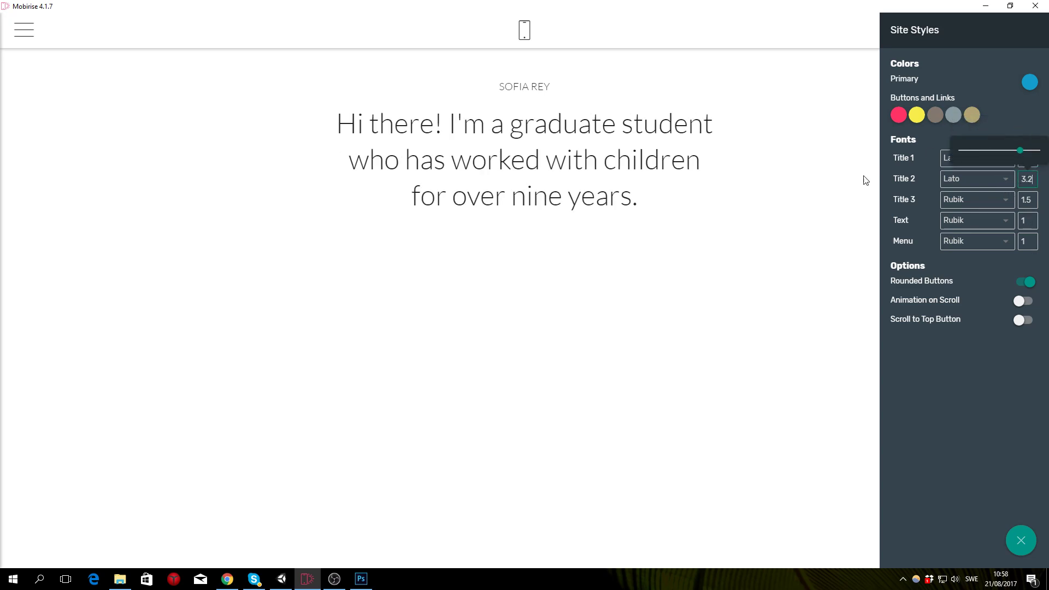
left_click(711, 269)
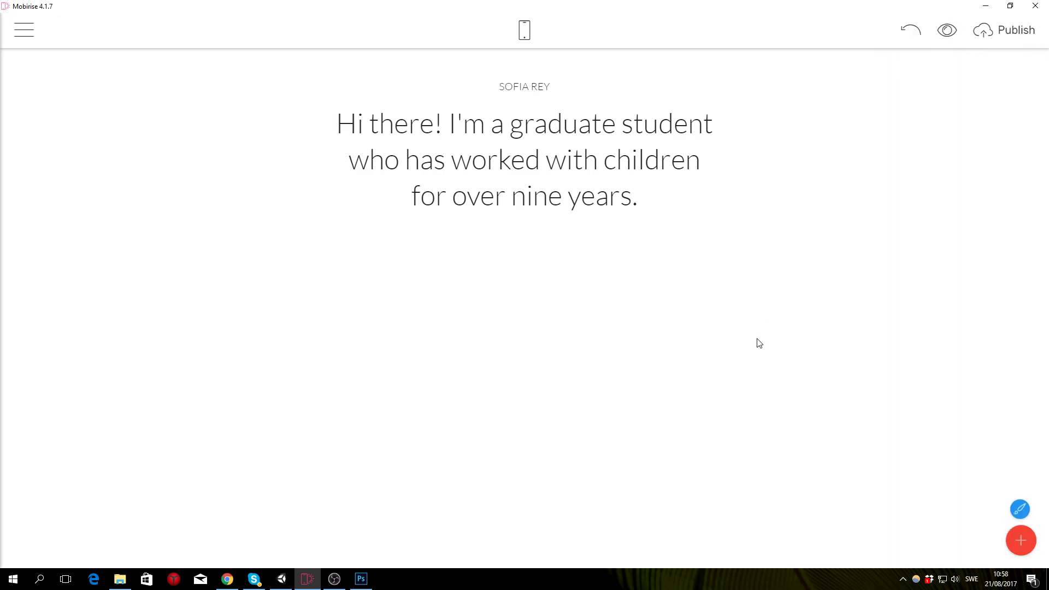
left_click(228, 580)
left_click(601, 309)
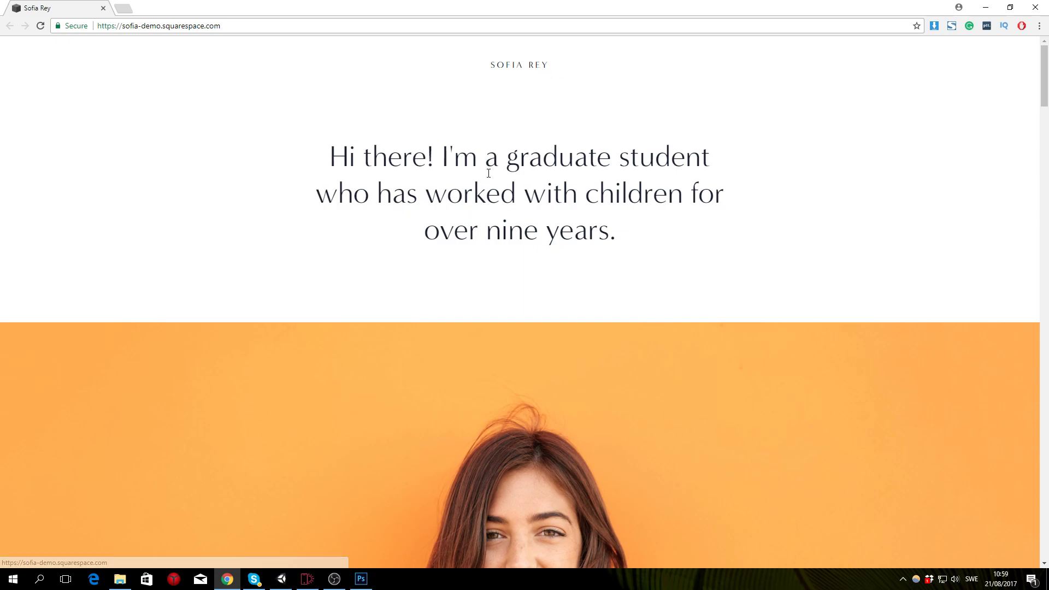
left_click(307, 578)
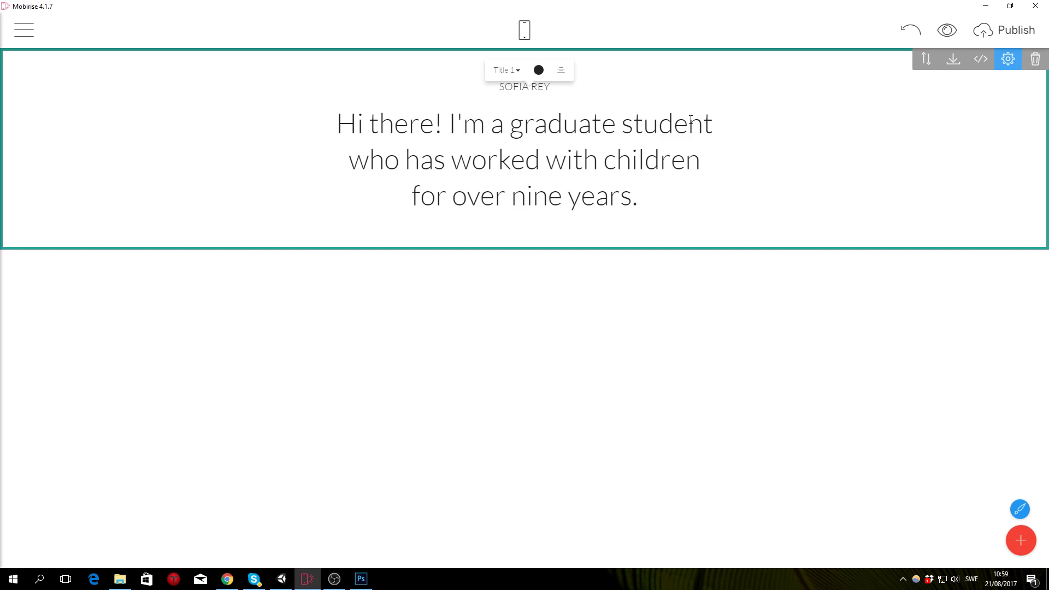
key("Return")
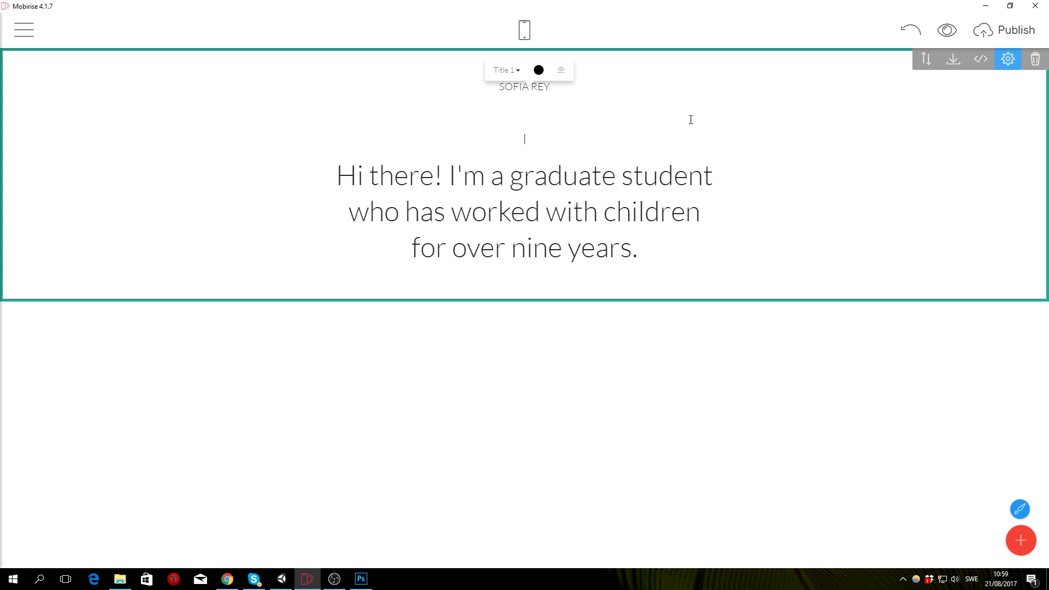
key("BackSpace")
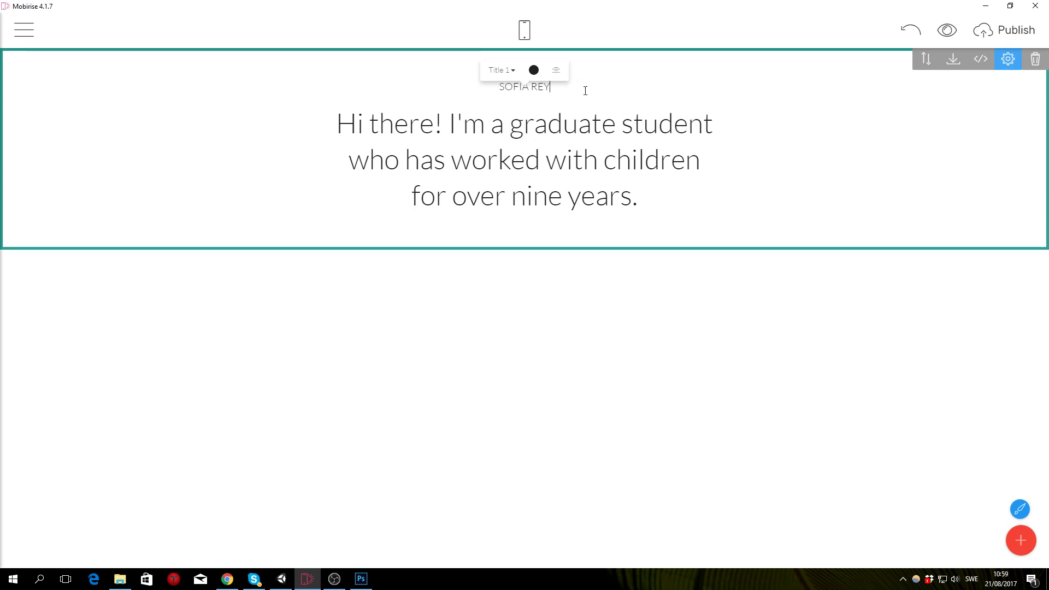
left_click(604, 136)
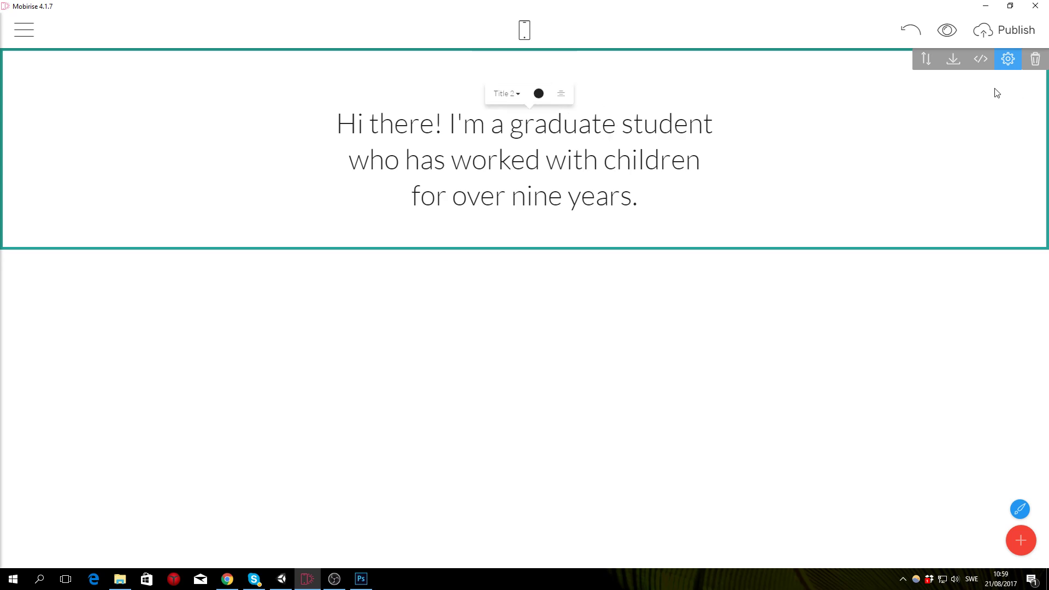
left_click(597, 85)
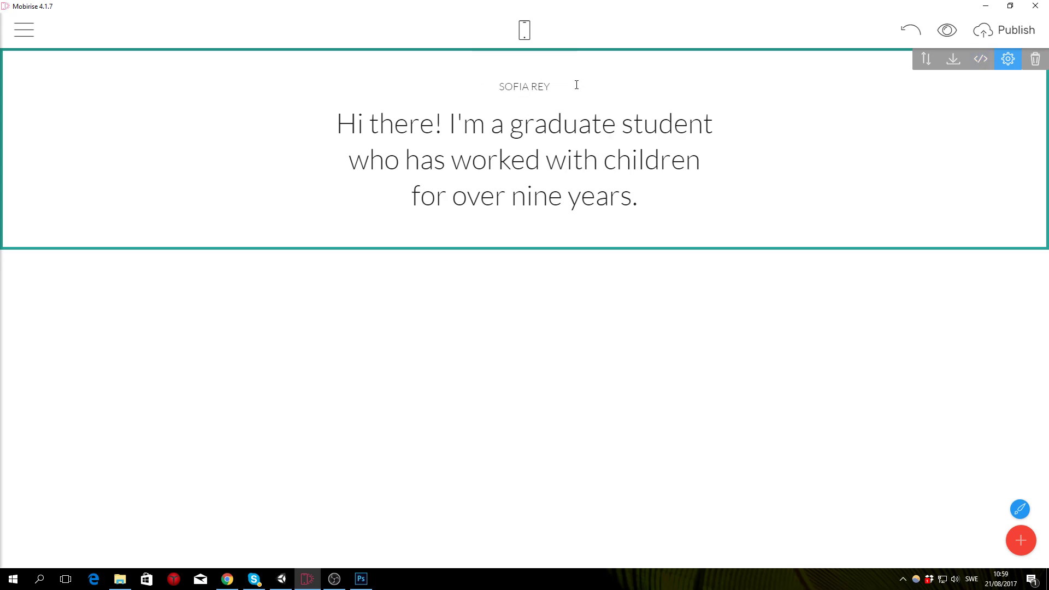
Add an h2 rule with margin-bottom: 140px to the block's CSS and save.
left_click(981, 61)
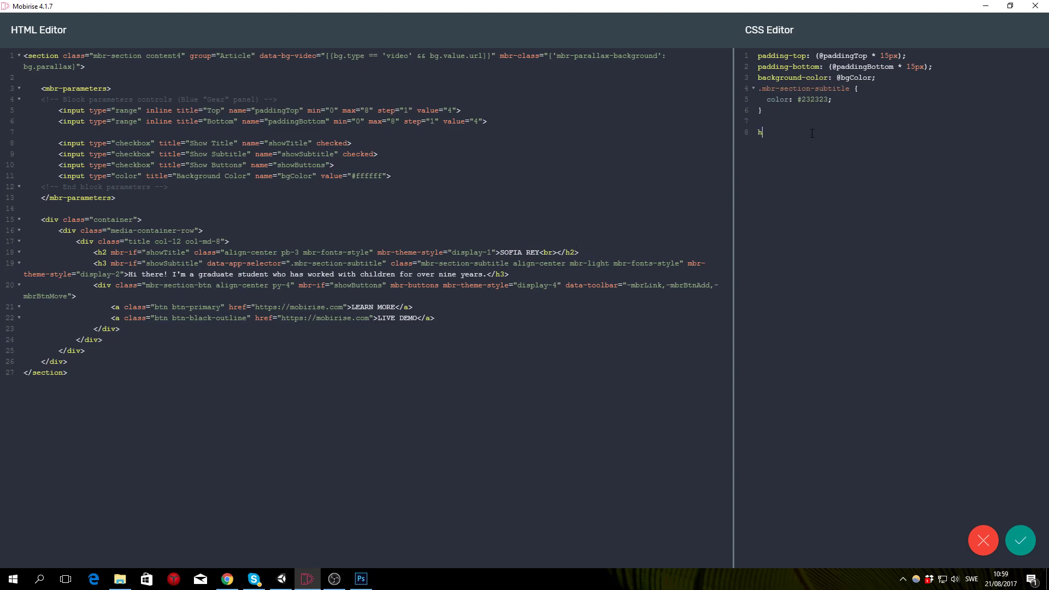
key("Return")
type("{")
key("Return")
type("margin-bottom: 140px;")
left_click(1019, 540)
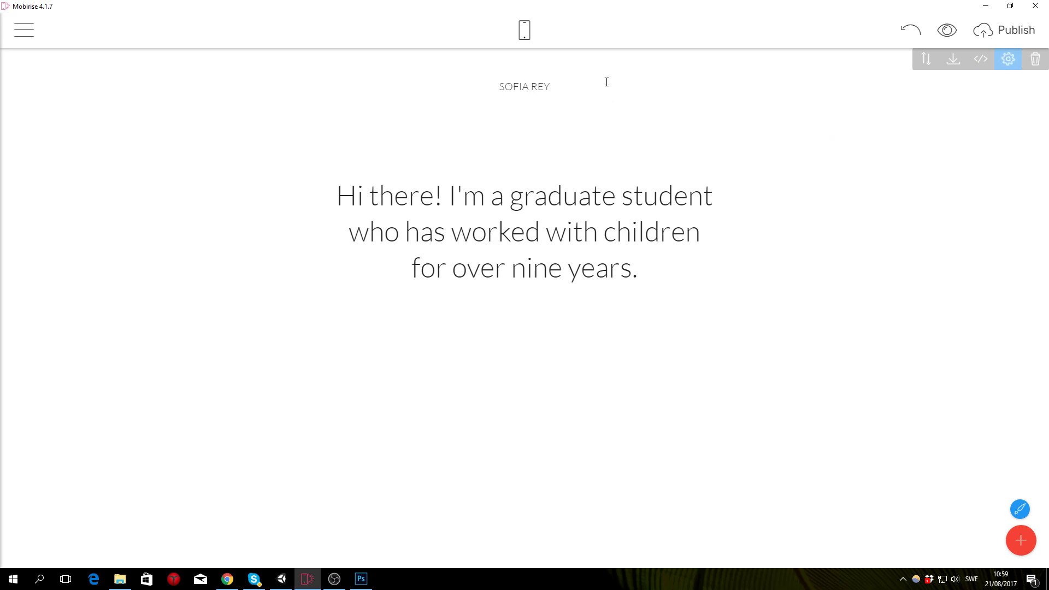
Set the block's top padding to 2 and bottom padding to 5 in Block Parameters.
left_click(1013, 63)
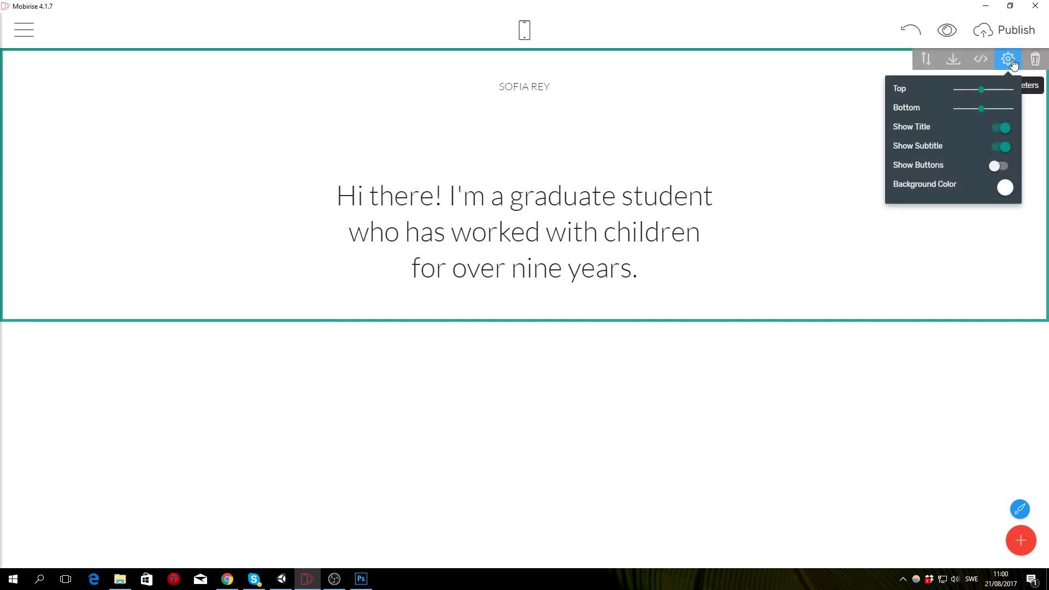
left_click(830, 127)
left_click(1016, 68)
mouse_move(982, 89)
left_mouse_down()
mouse_move(955, 92)
mouse_move(970, 92)
left_mouse_up()
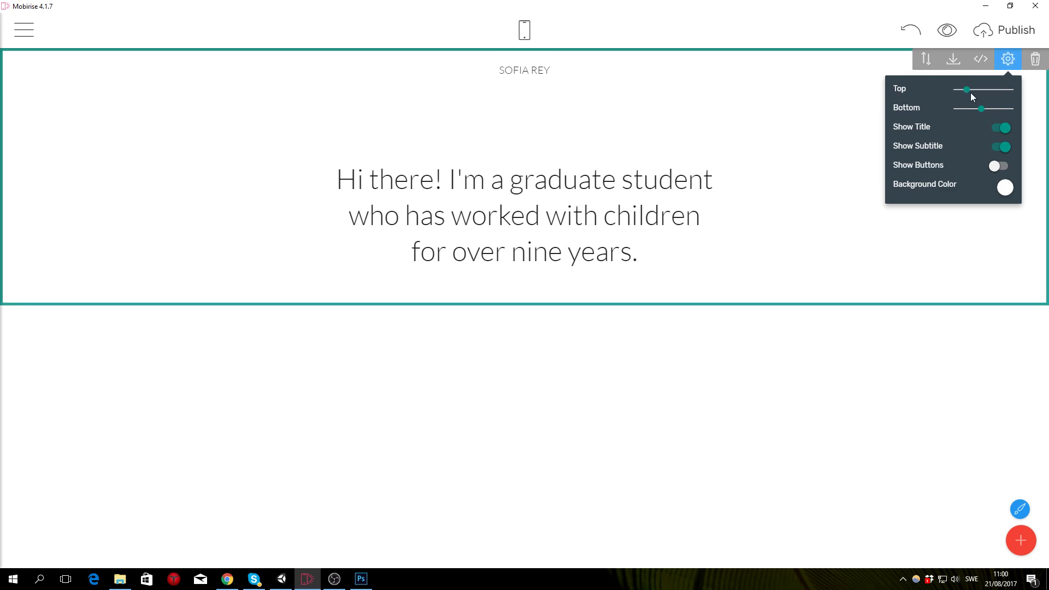
left_click_drag(982, 109, 988, 109)
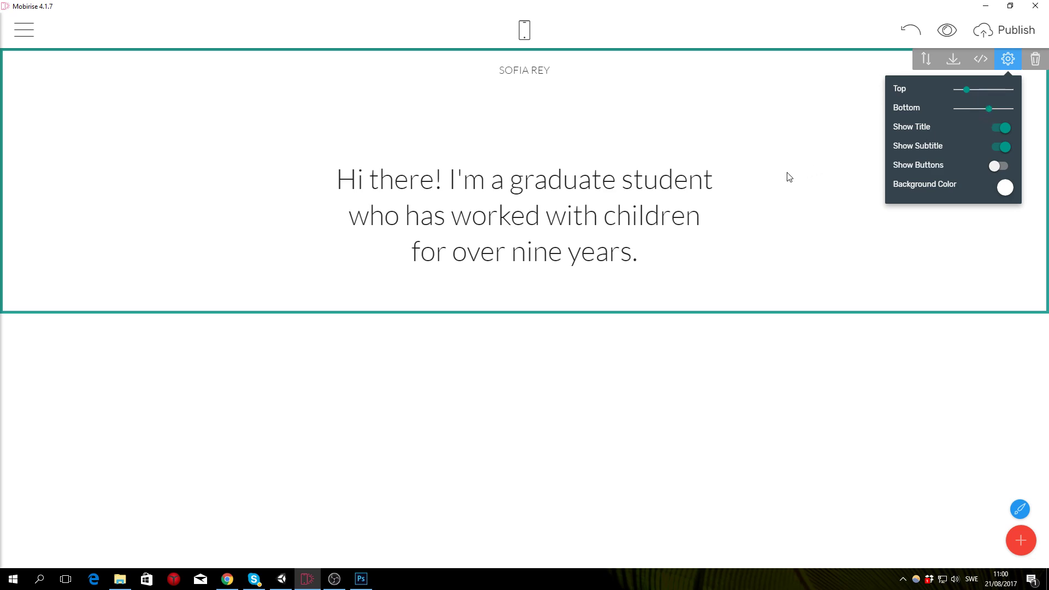
left_click(813, 81)
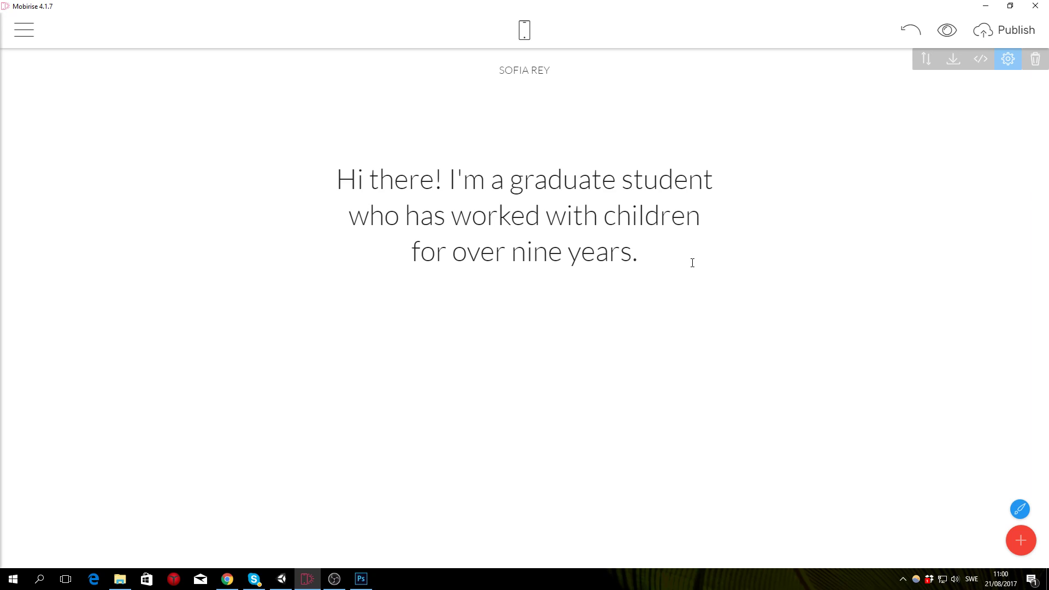
left_click(227, 578)
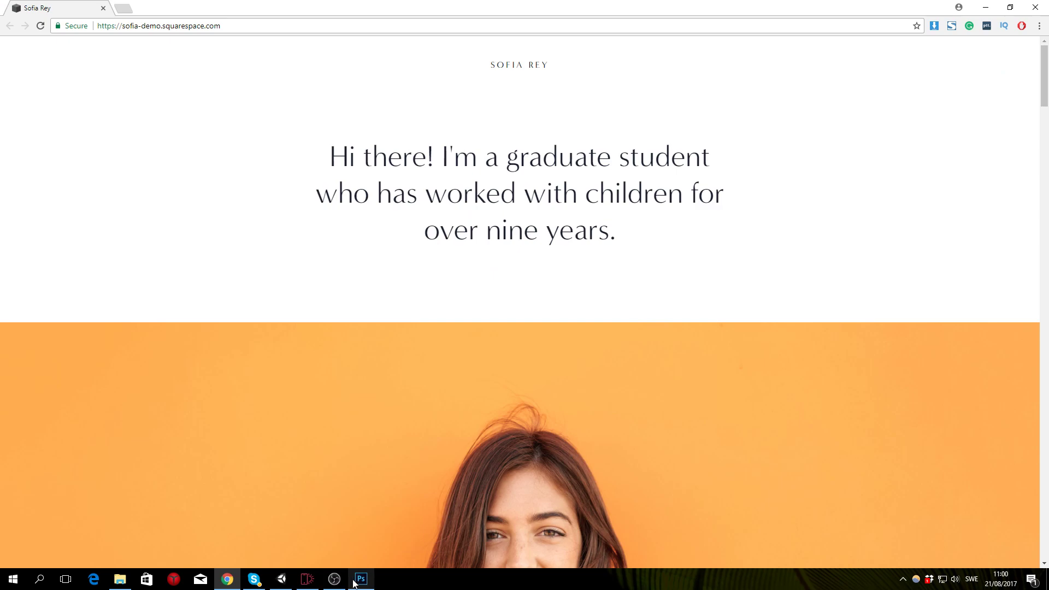
mouse_move(307, 578)
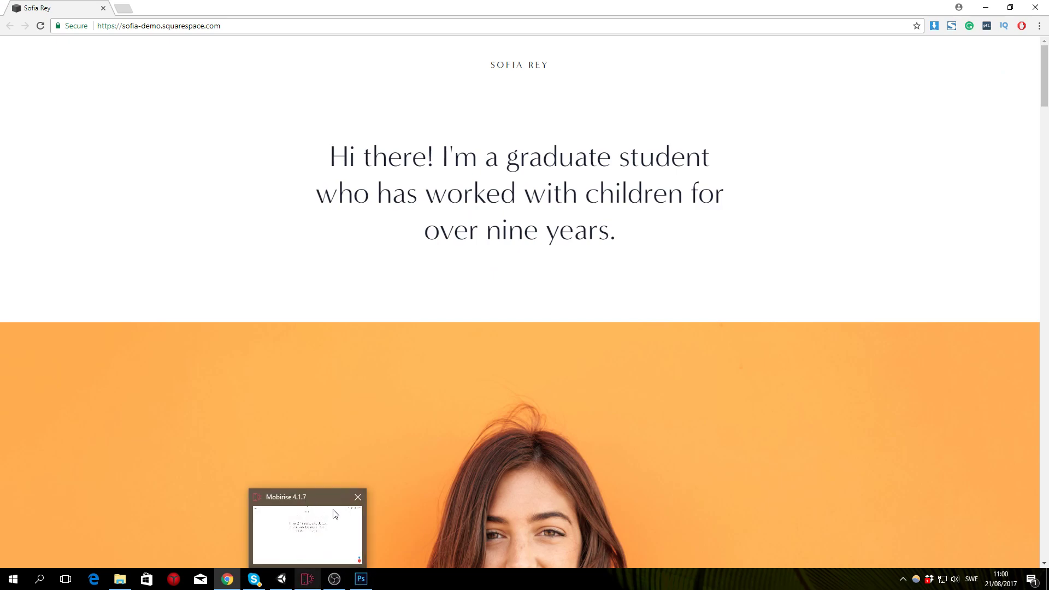
left_click(315, 585)
left_click(311, 584)
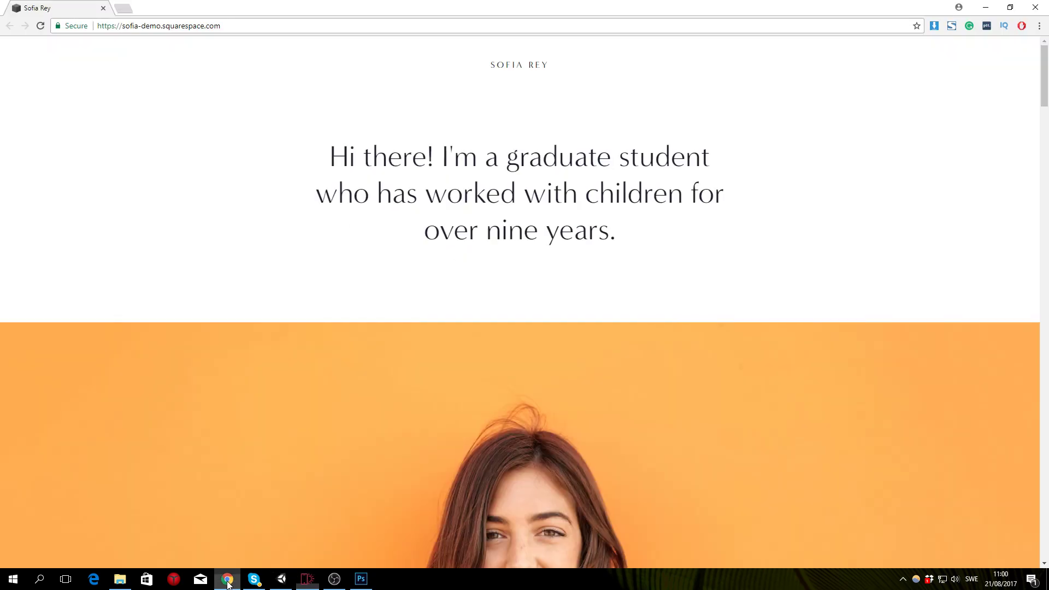
Change the h2 margin-bottom from 140px to 120px in the block's CSS and save.
left_click(308, 583)
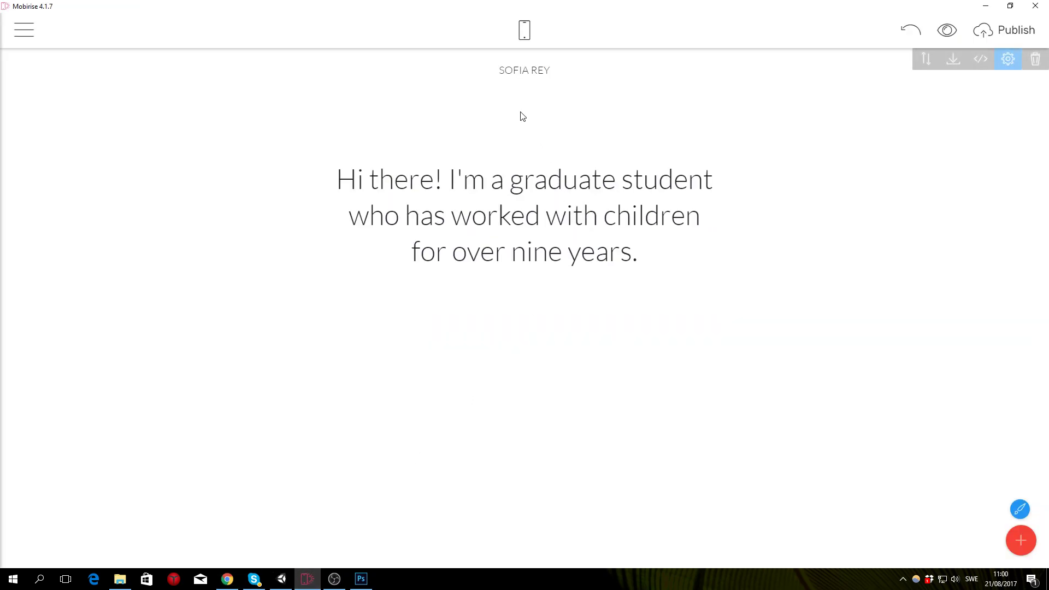
left_click(981, 61)
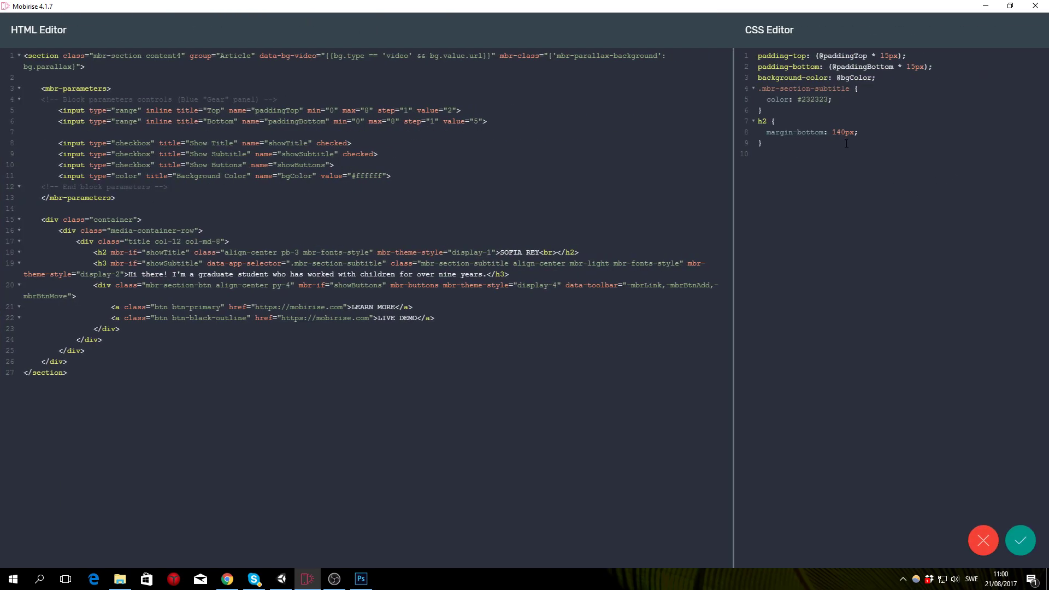
left_click_drag(843, 132, 835, 132)
type("20")
left_click(1020, 540)
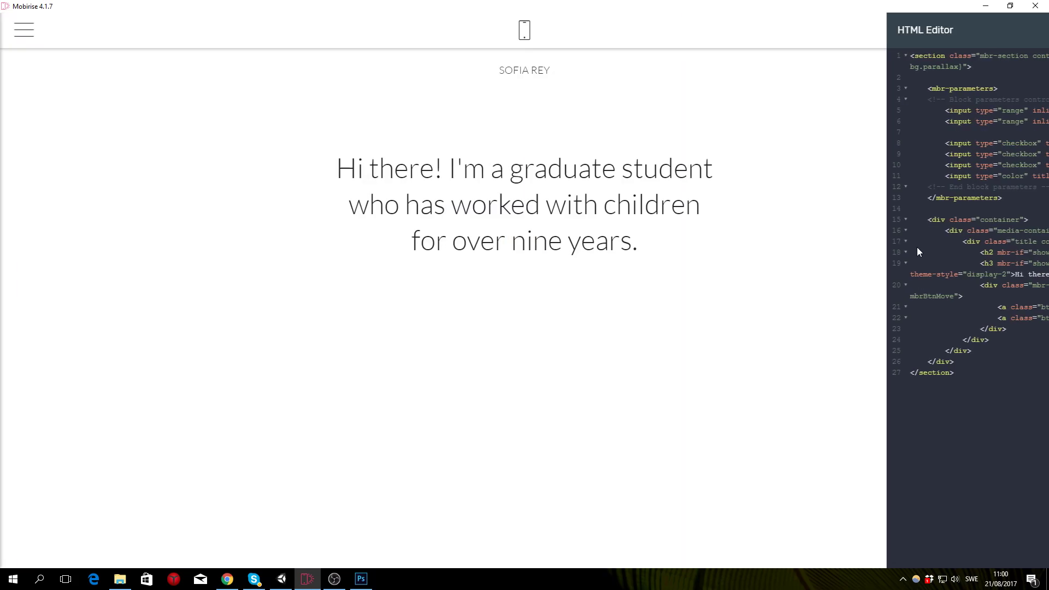
Compare the Squarespace demo against the Mobirise page, leaving the demo in front.
left_click(236, 582)
left_click(235, 582)
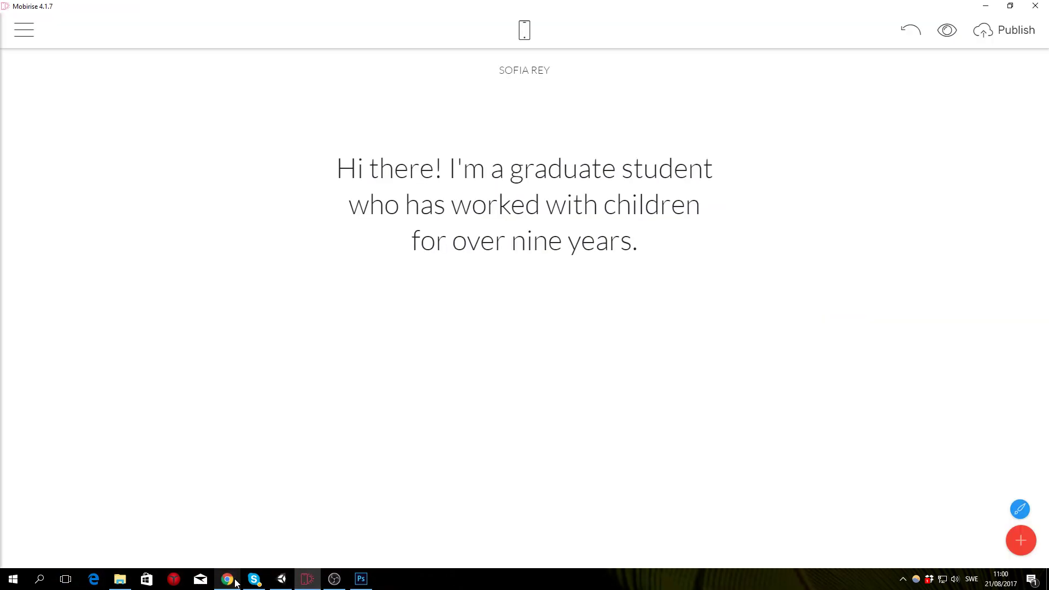
left_click(236, 582)
left_click(236, 582)
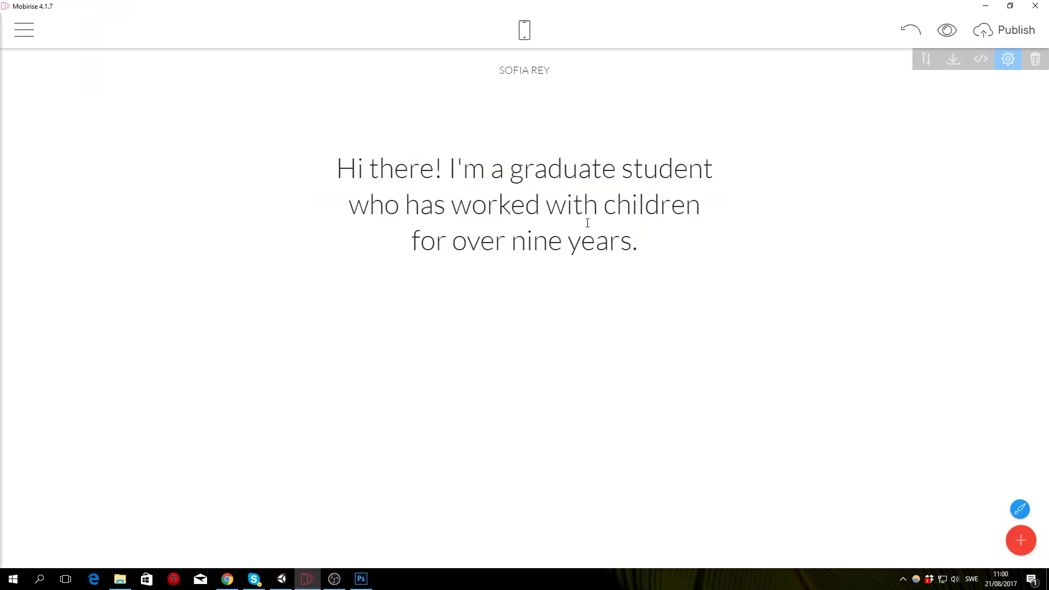
left_click(227, 579)
Scroll the Sofia Rey demo down to its Services & Pricing rates list.
scroll(677, 306, "down", 3)
scroll(680, 305, "down", 1)
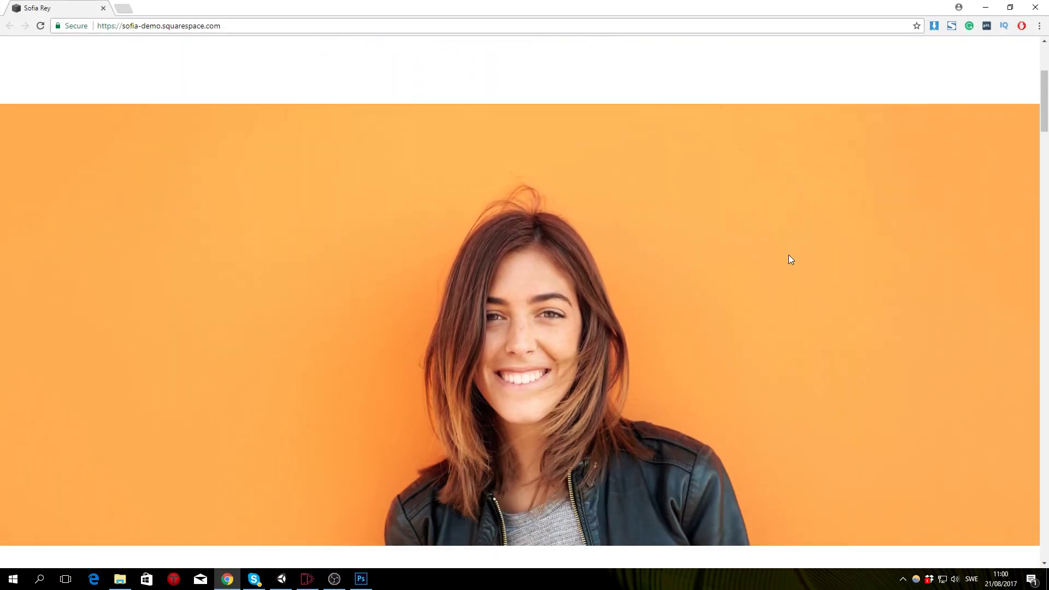
scroll(648, 421, "down", 2)
scroll(650, 411, "down", 3)
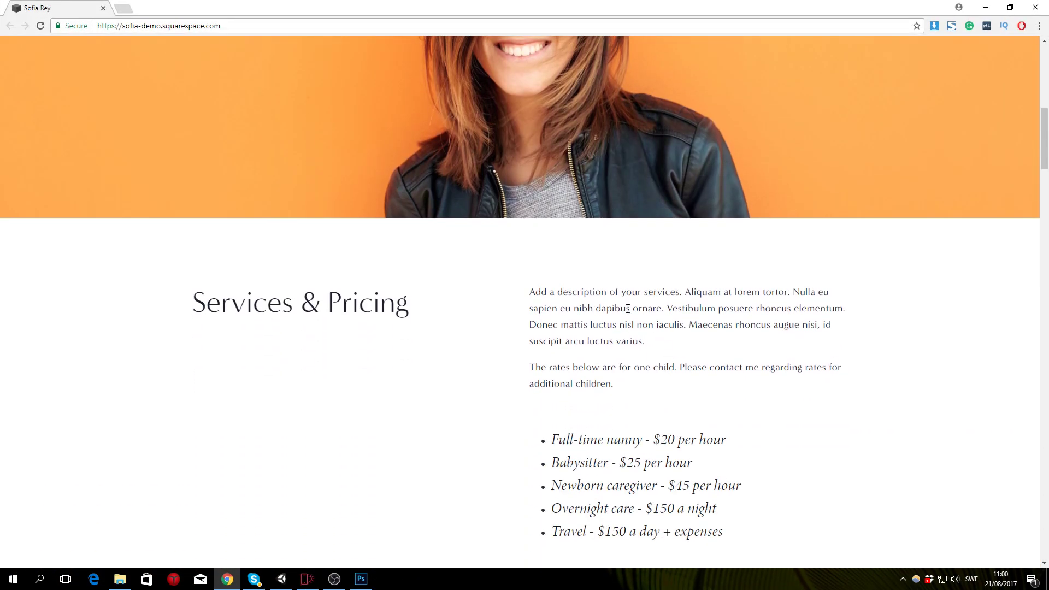
scroll(251, 295, "down", 2)
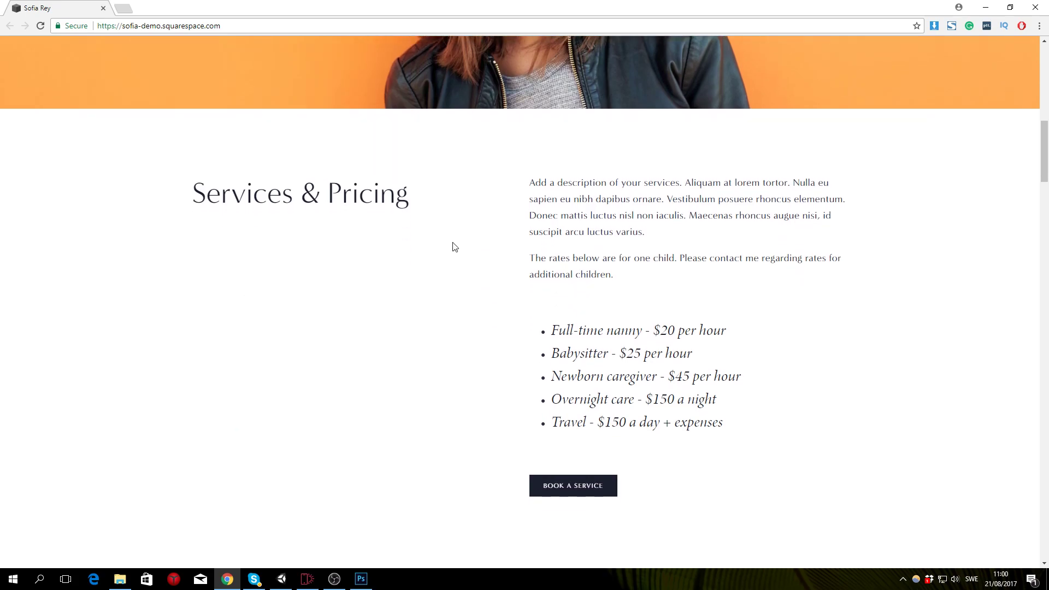